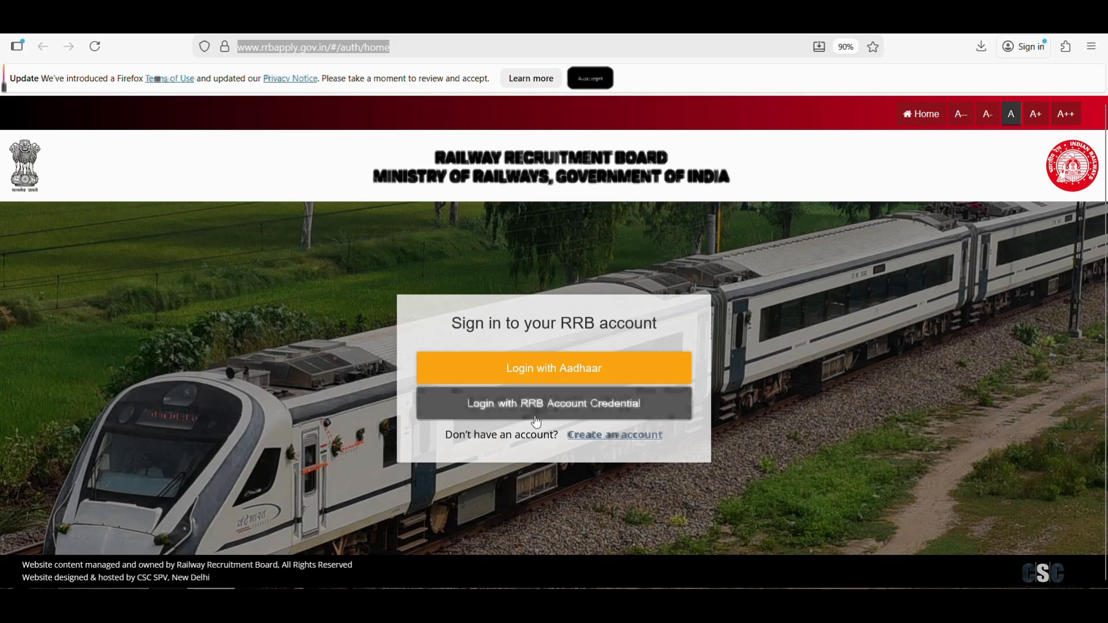
Start creating a new RRB account from the sign-in panel
left_click(595, 438)
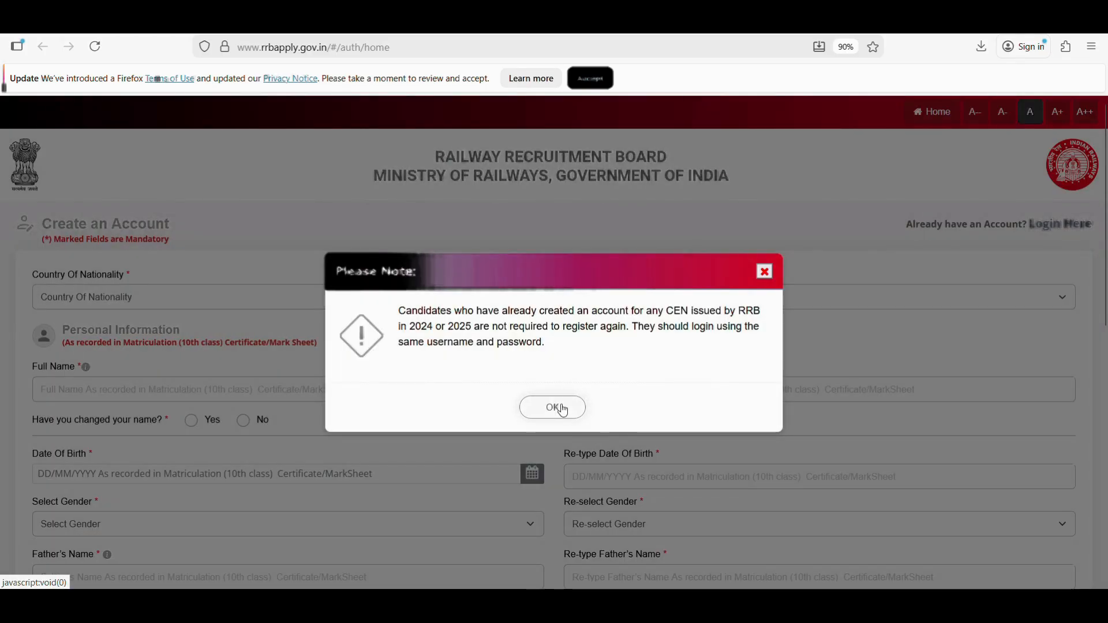
Set nationality to India and enter the applicant's full name in both name fields
left_click(563, 411)
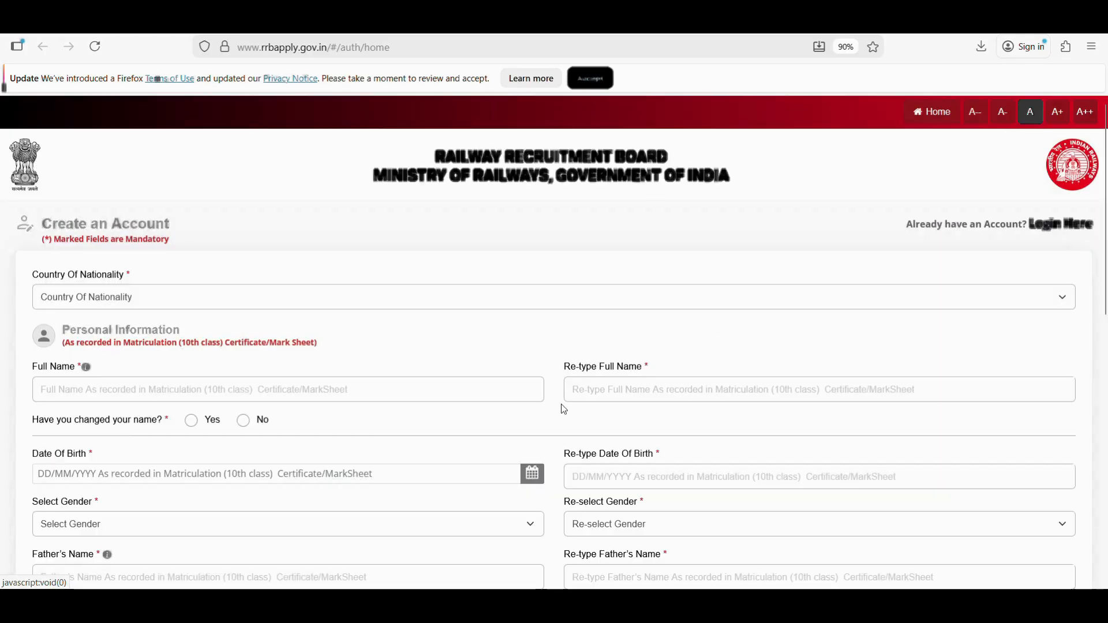
left_click(463, 298)
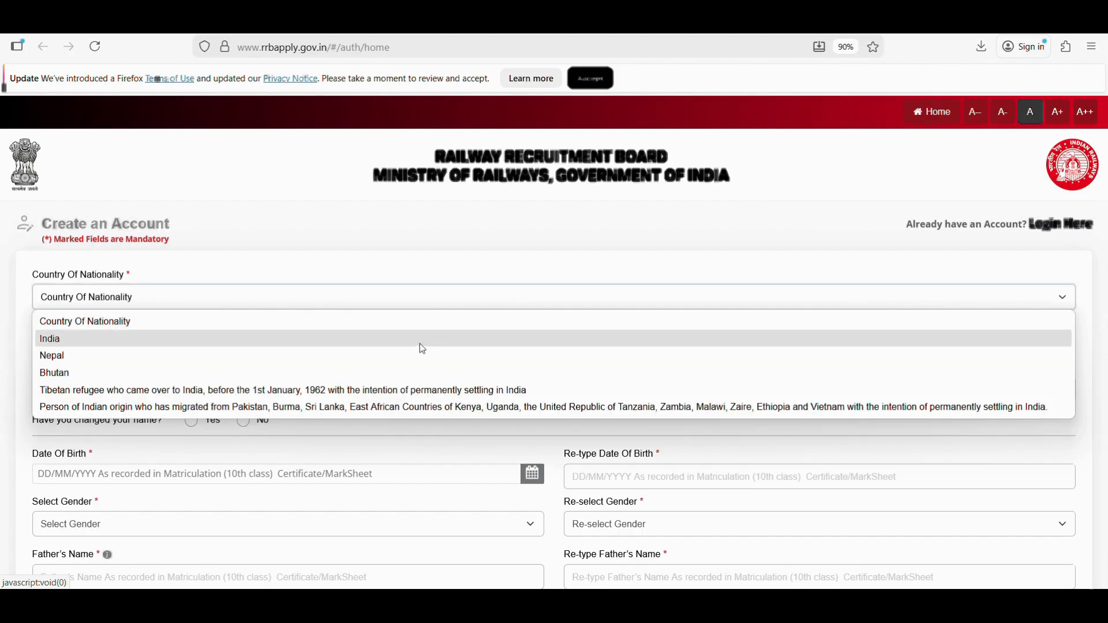
left_click(423, 345)
left_click(327, 383)
type("PAM")
type("AN")
key("Tab")
type("PWA")
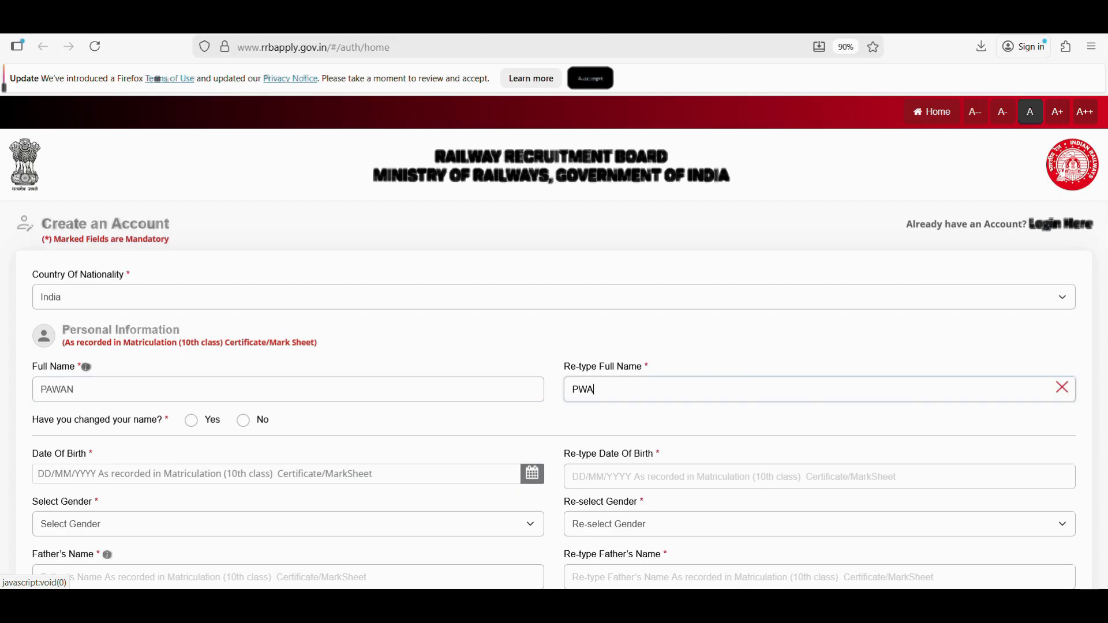
type("AN")
scroll(142, 328, "down", 3)
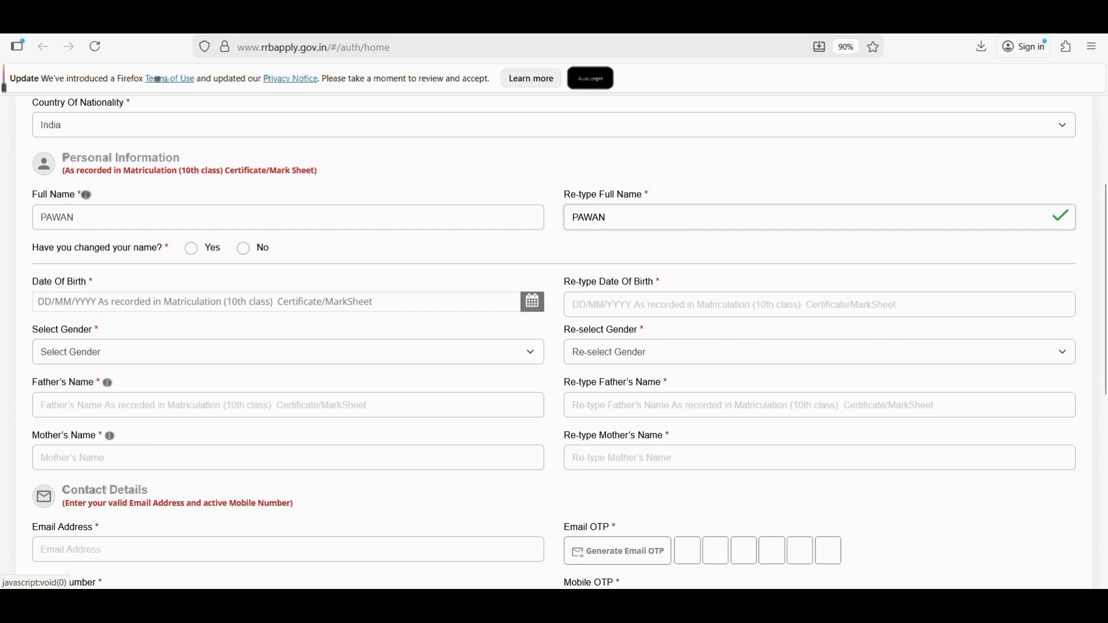
left_click(245, 250)
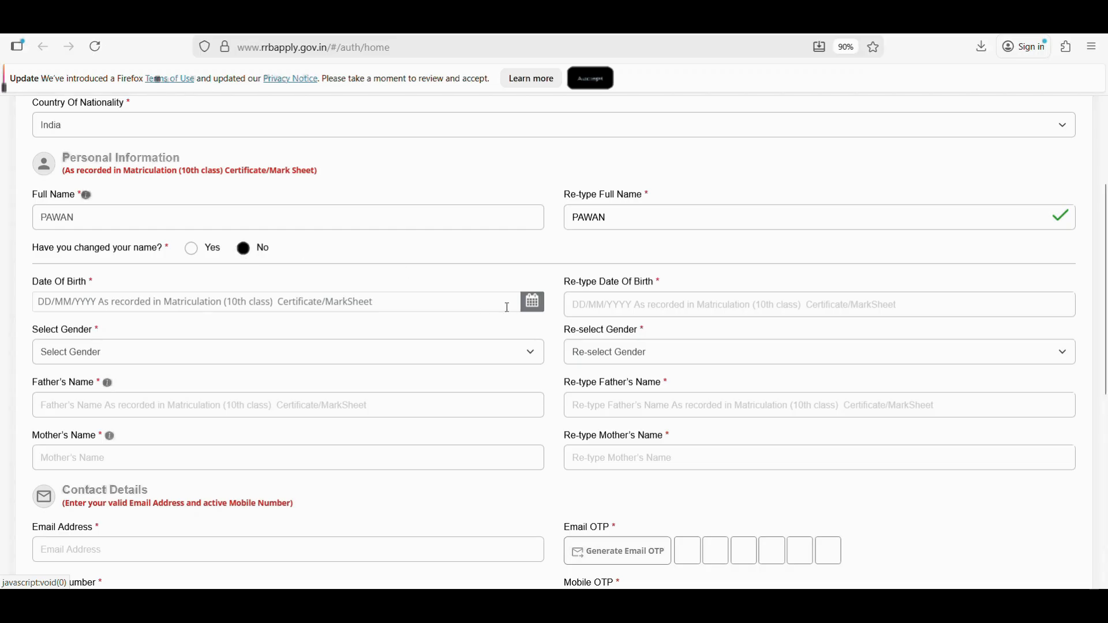
left_click(532, 302)
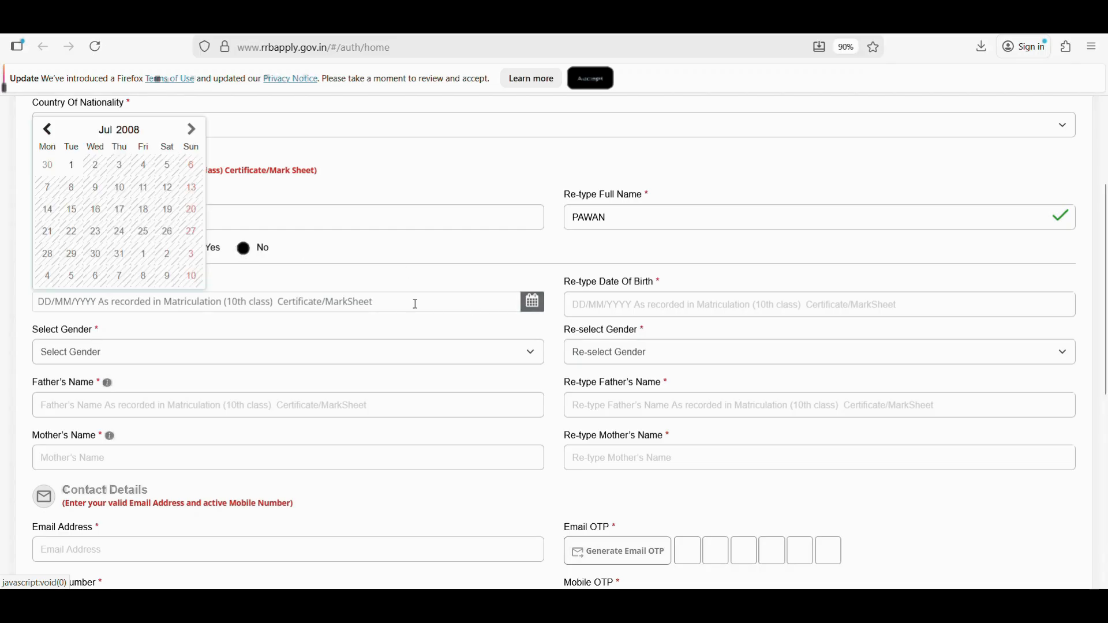
left_click(124, 130)
left_click(134, 182)
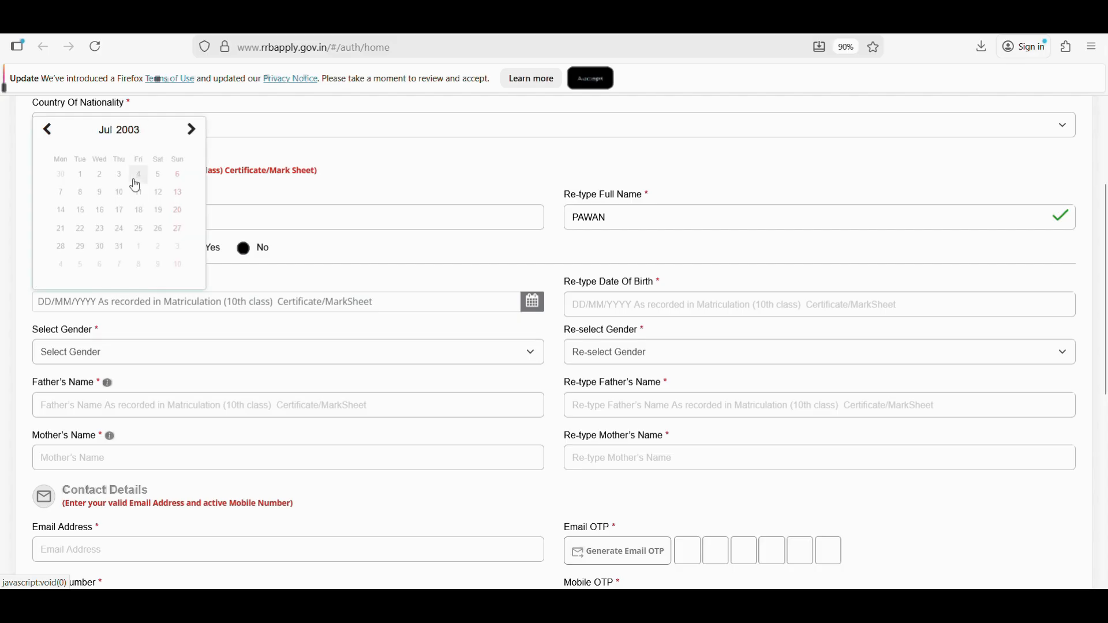
left_click(139, 187)
key("Tab")
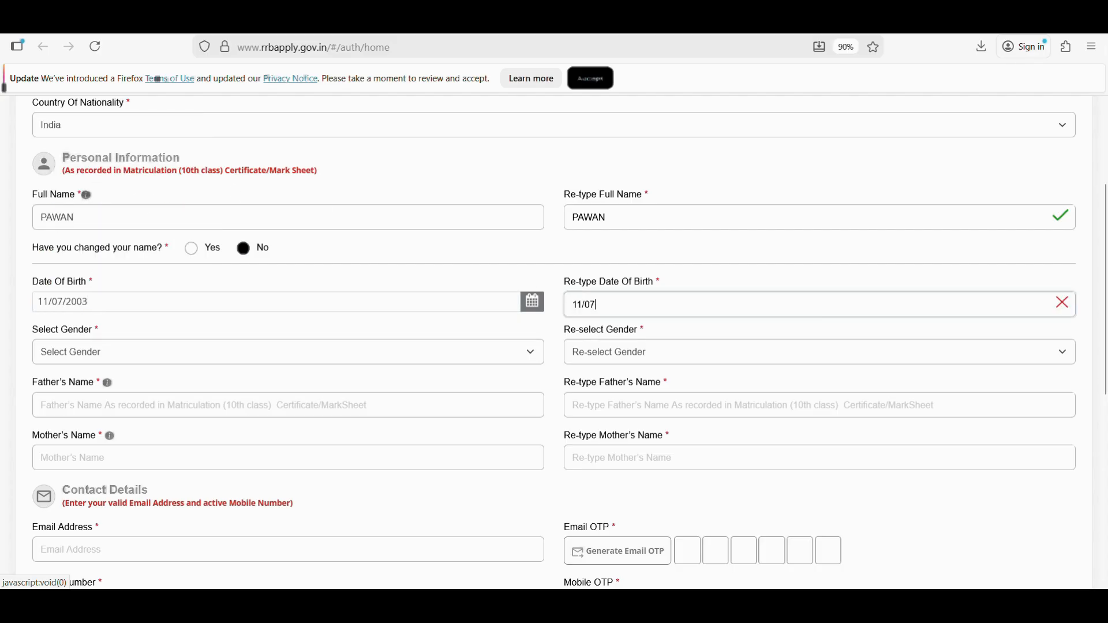
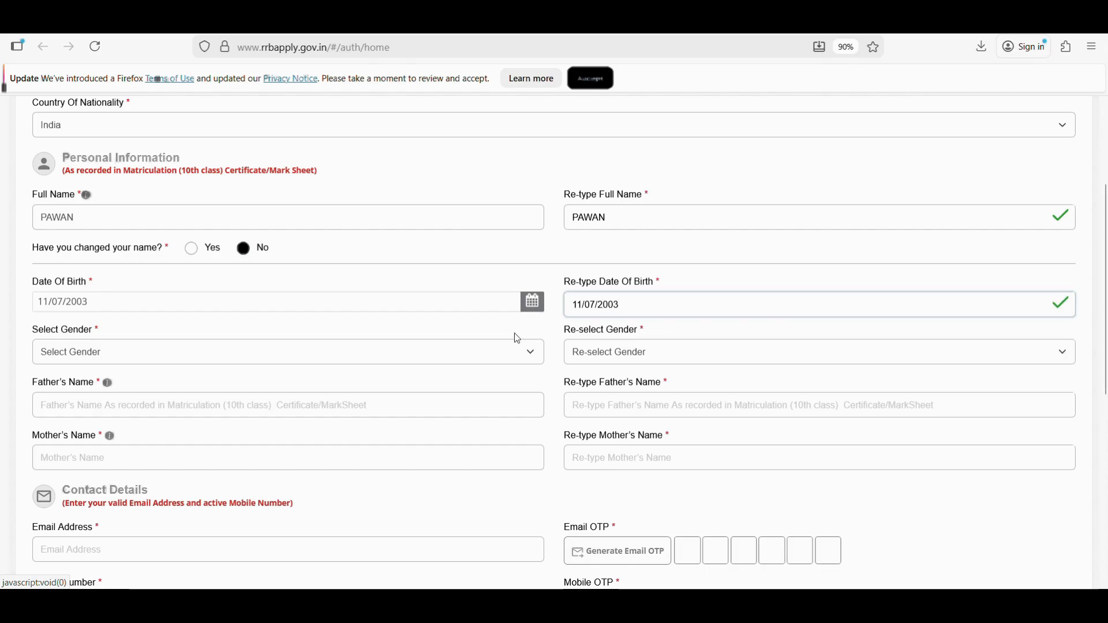
Set gender and confirm gender to Female
left_click(481, 359)
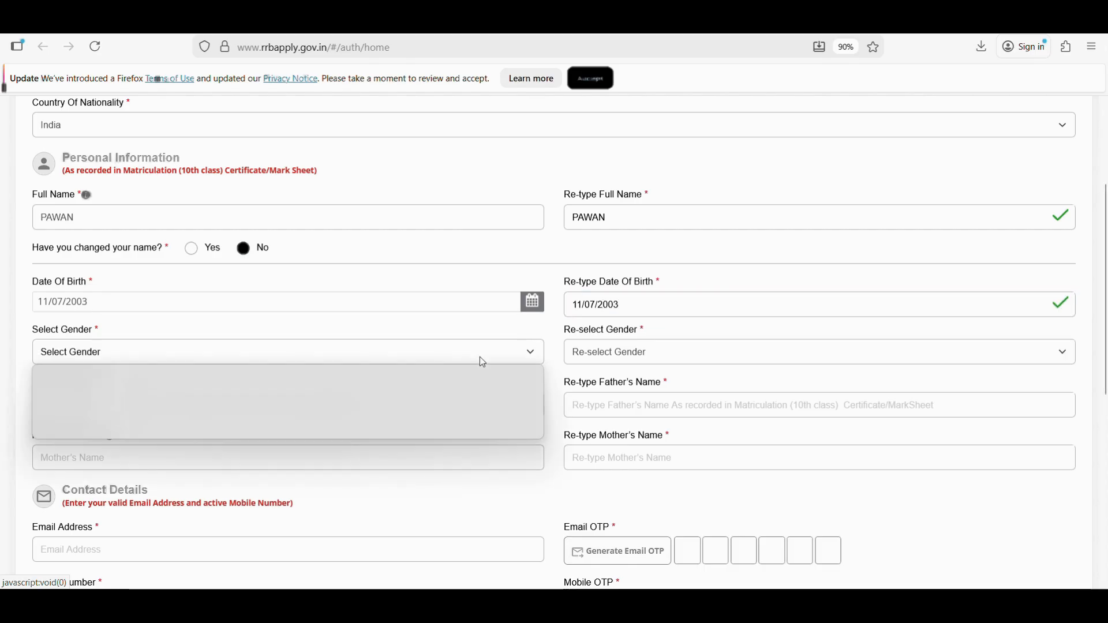
left_click(451, 404)
left_click(648, 362)
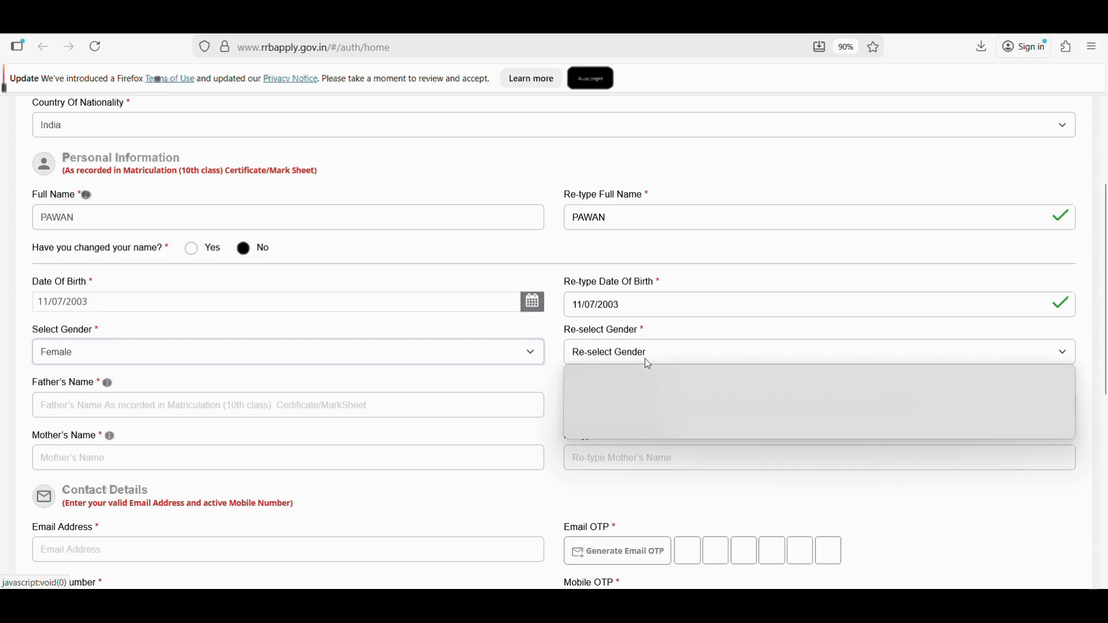
left_click(621, 407)
Enter and re-type the father's and mother's names
left_click(455, 416)
type("ABCD")
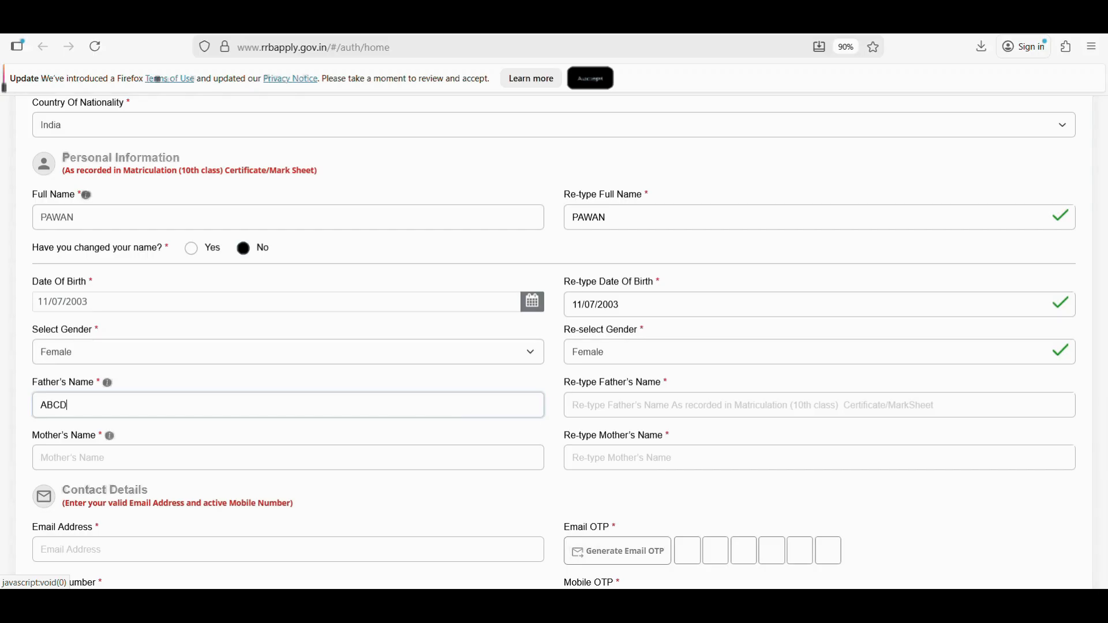
left_click(577, 409)
type("ABCD")
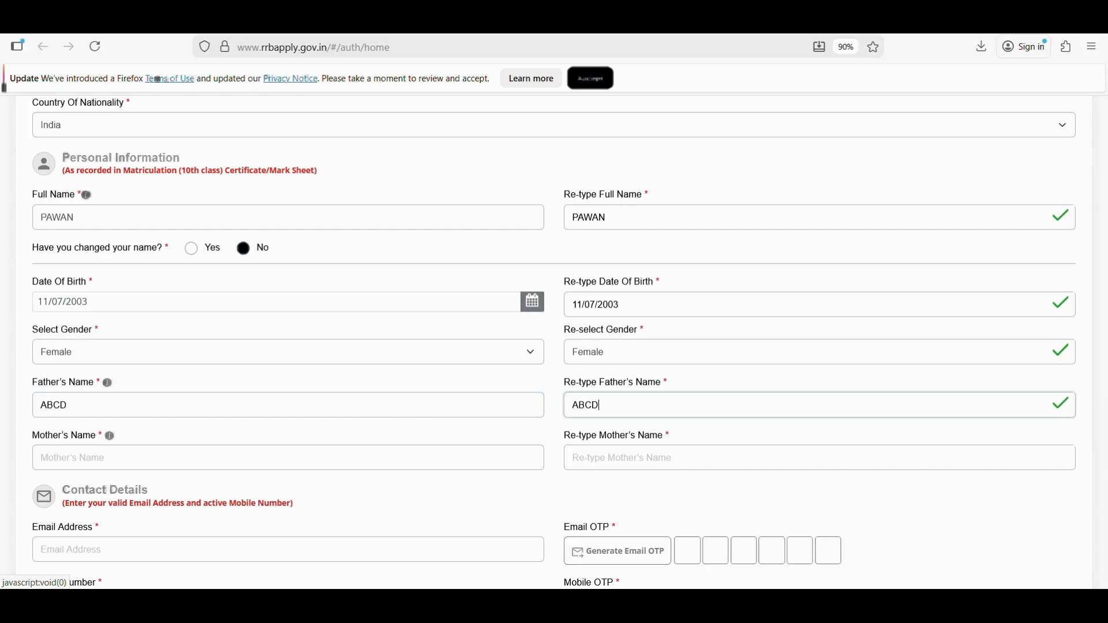
left_click(46, 462)
type("ABCDABCD")
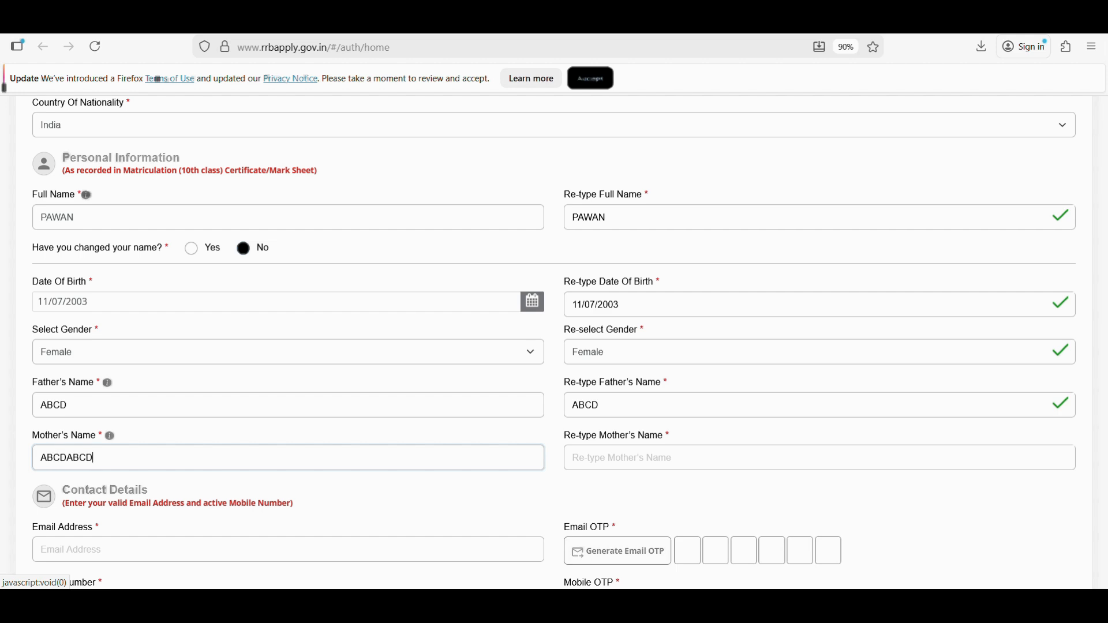
left_click(577, 459)
type("ABCD")
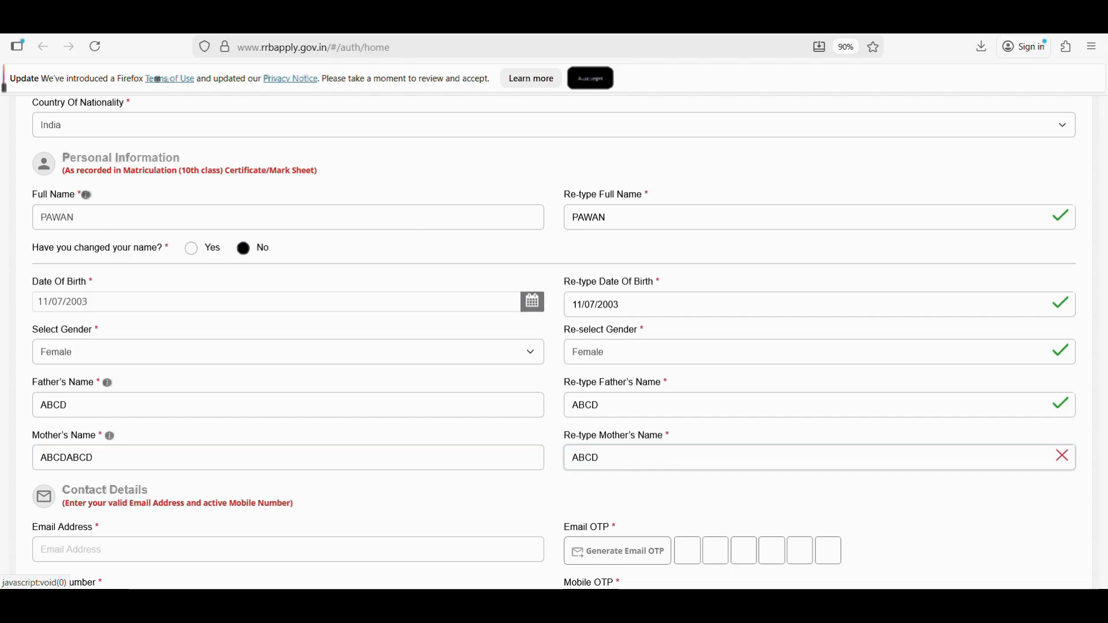
scroll(502, 288, "down", 3)
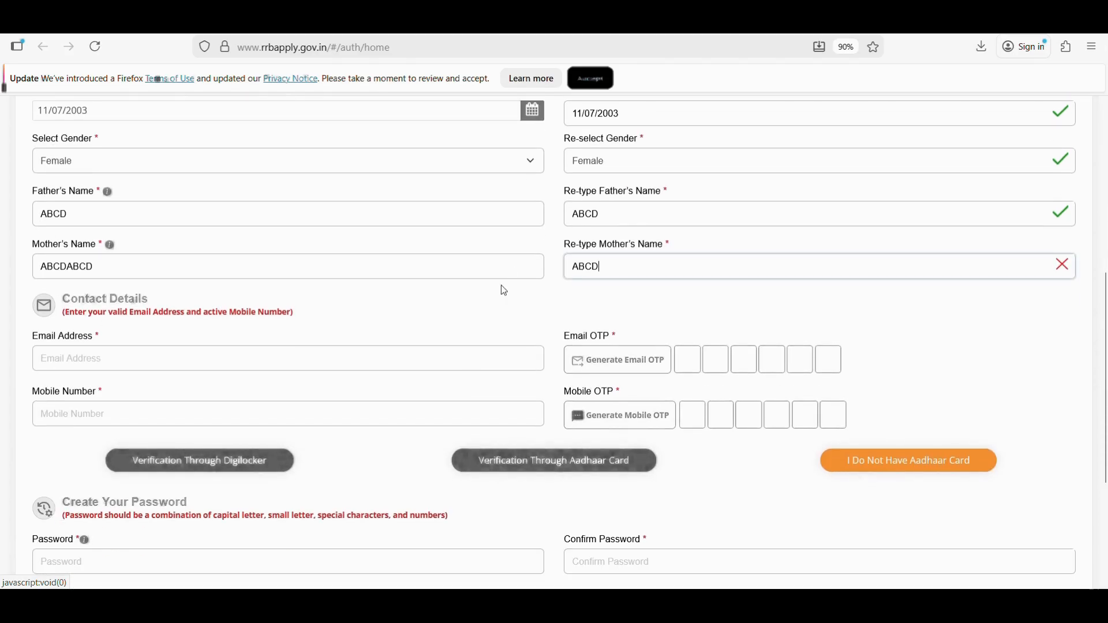
scroll(514, 274, "down", 1)
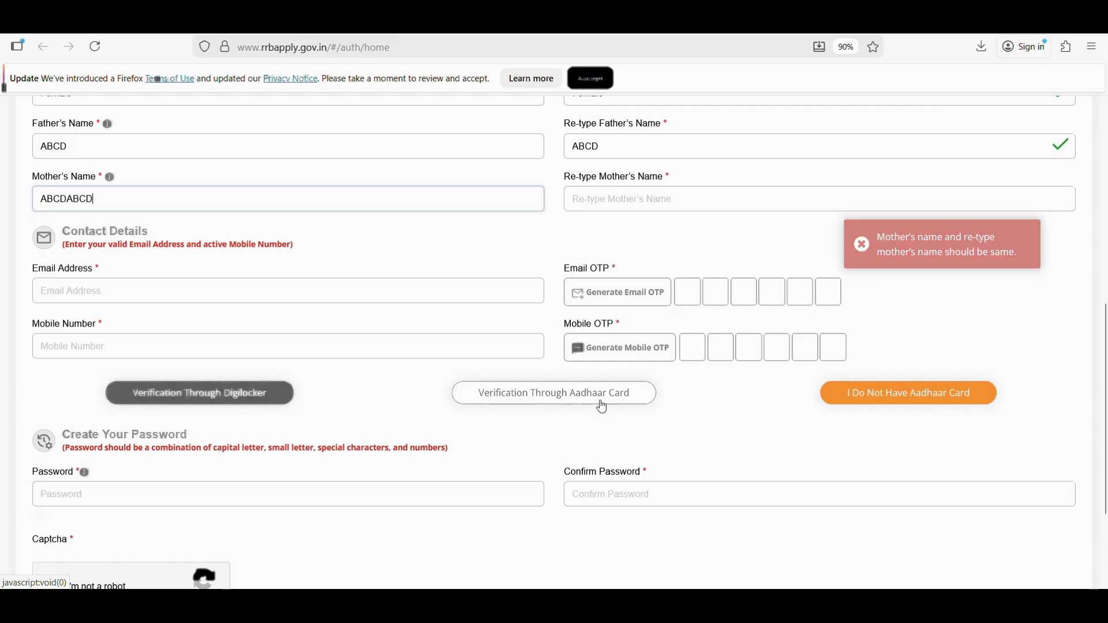
Declare having no Aadhaar card and confirm the dialog
left_click(875, 396)
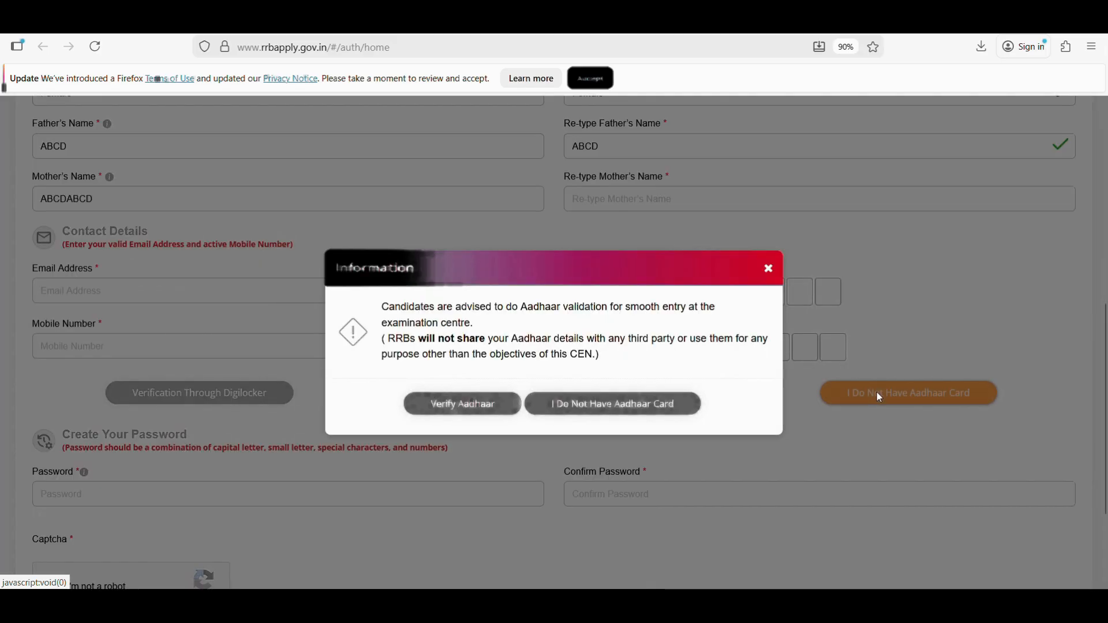
left_click(598, 407)
scroll(601, 410, "down", 2)
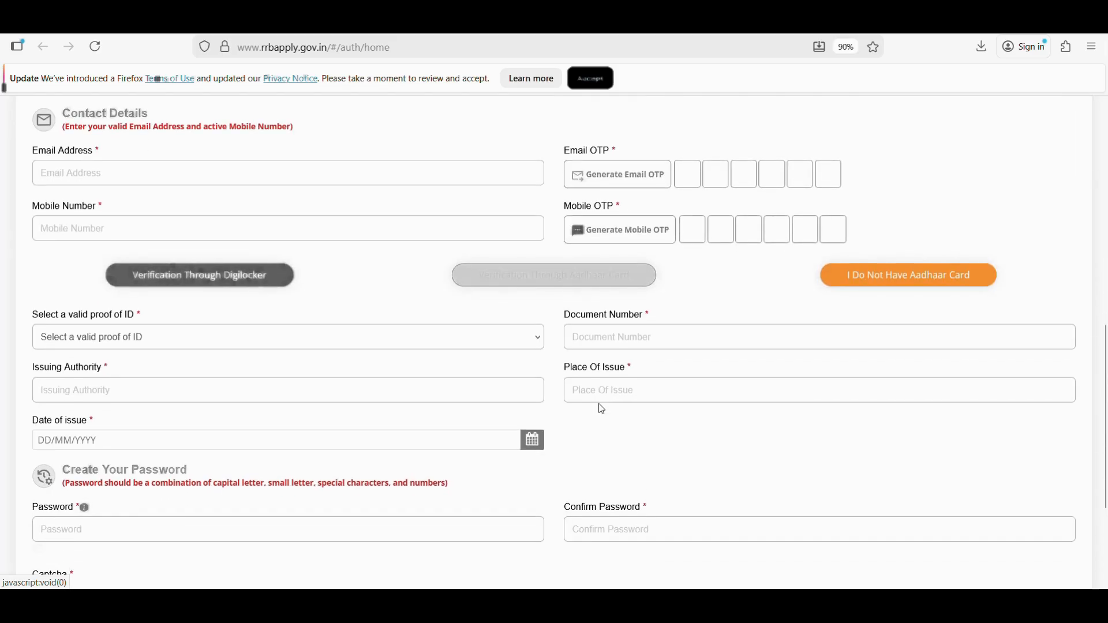
Choose 'Verification Through Aadhaar Card' as the proof of identity
left_click(426, 341)
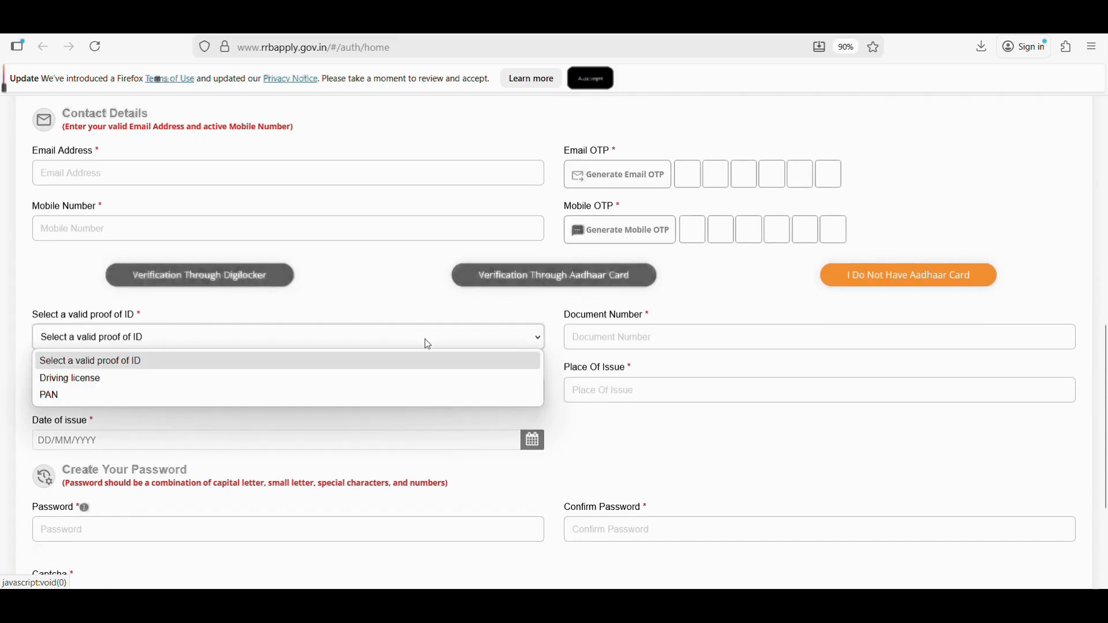
left_click(549, 277)
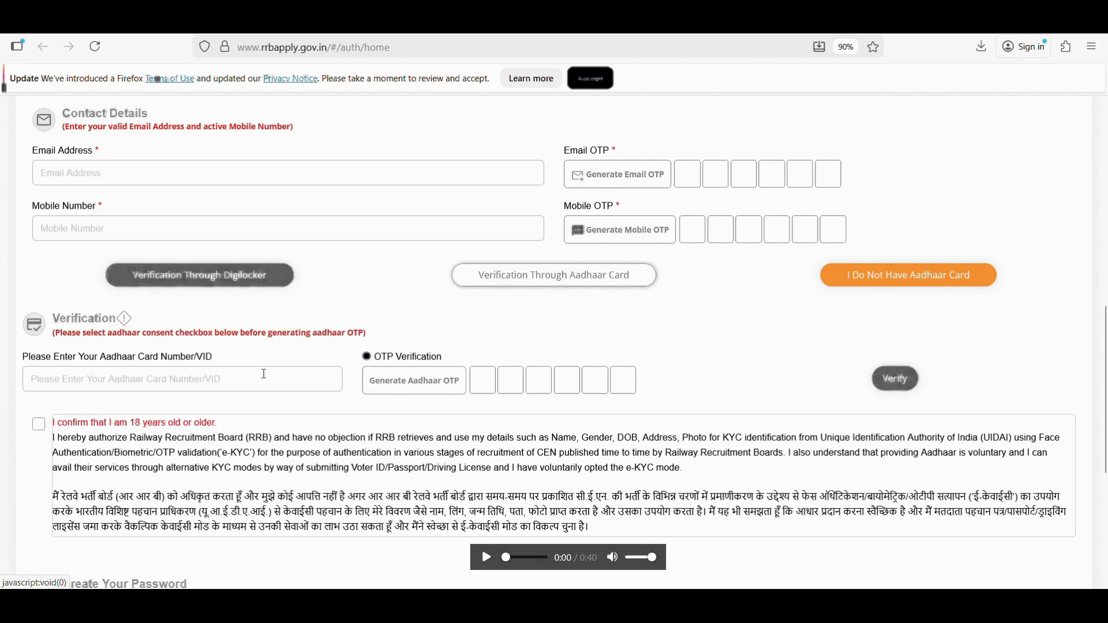
scroll(414, 398, "down", 3)
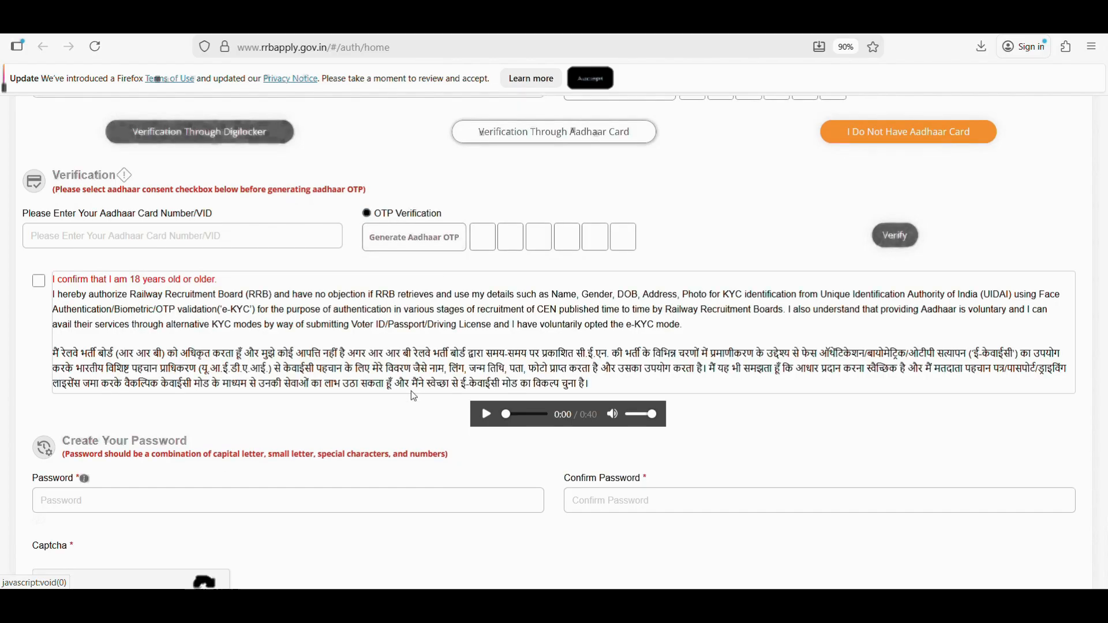
scroll(415, 398, "down", 2)
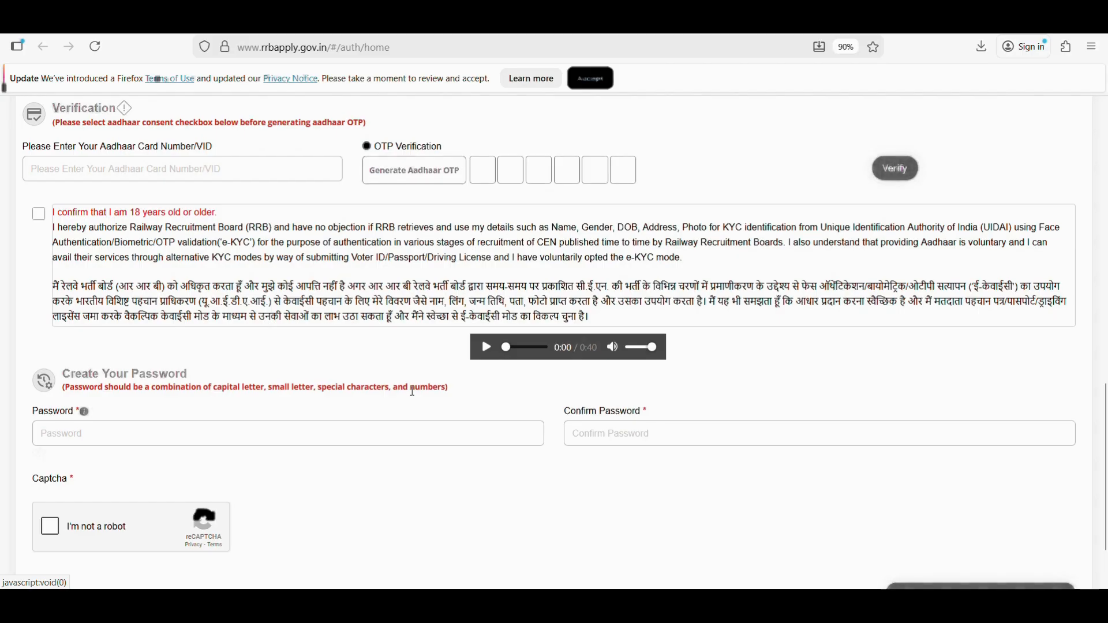
scroll(412, 392, "down", 2)
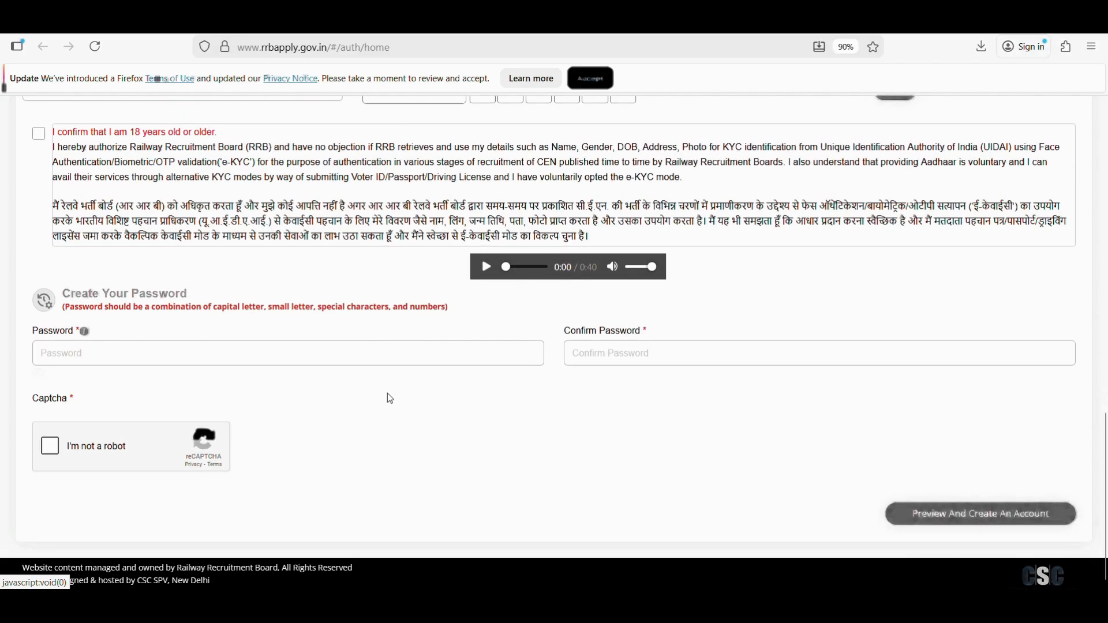
Try submitting the form with 'Preview And Create An Account'
left_click(940, 511)
scroll(838, 318, "up", 5)
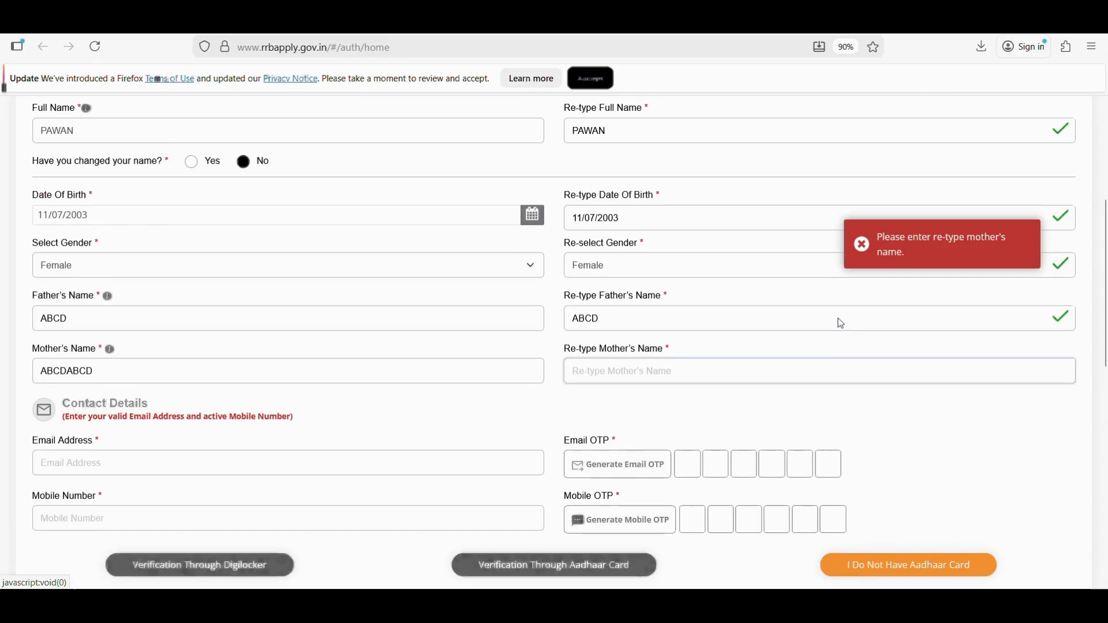
scroll(837, 317, "down", 10)
scroll(838, 317, "up", 10)
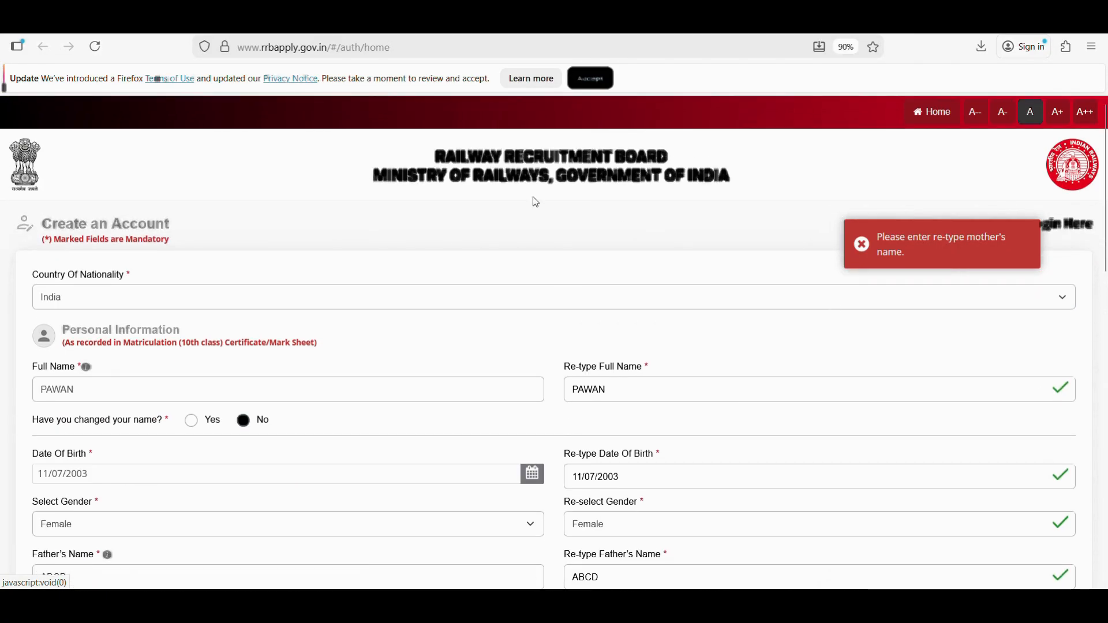
Return home, close the fake-websites warning, and go to the login page
left_click(932, 111)
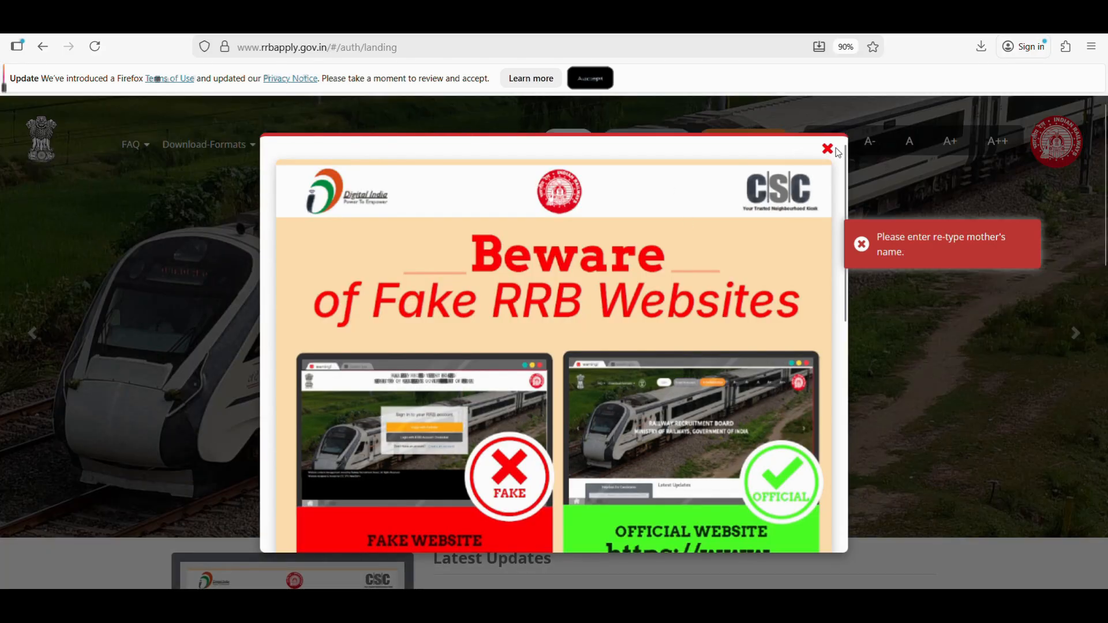
left_click(827, 149)
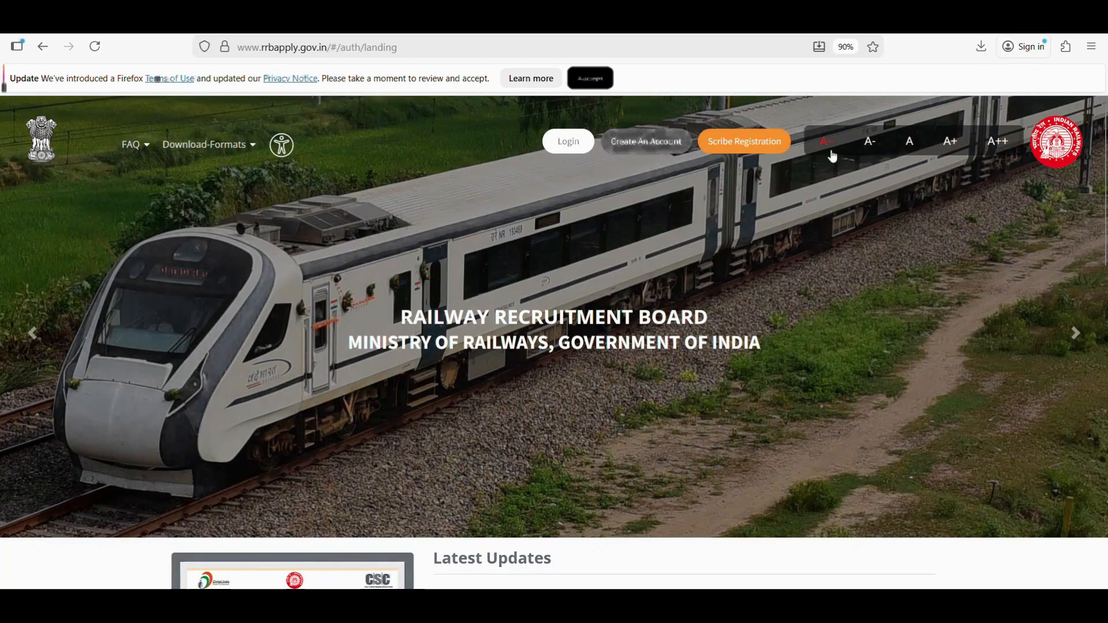
left_click(557, 148)
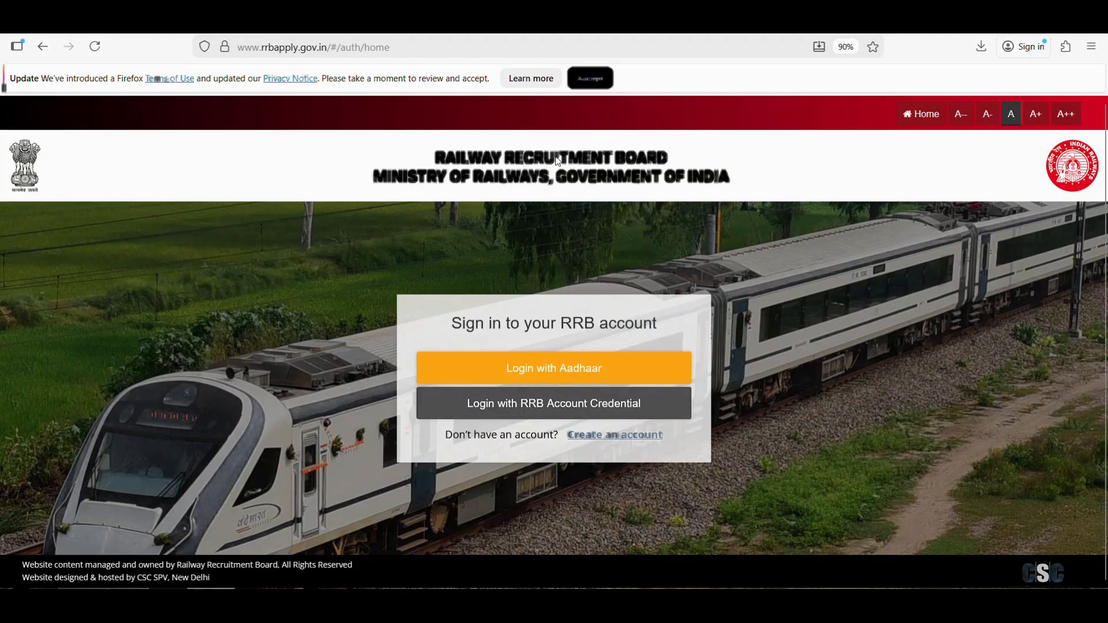
Sign in with Aadhaar using the received OTP and the robot check
left_click(516, 382)
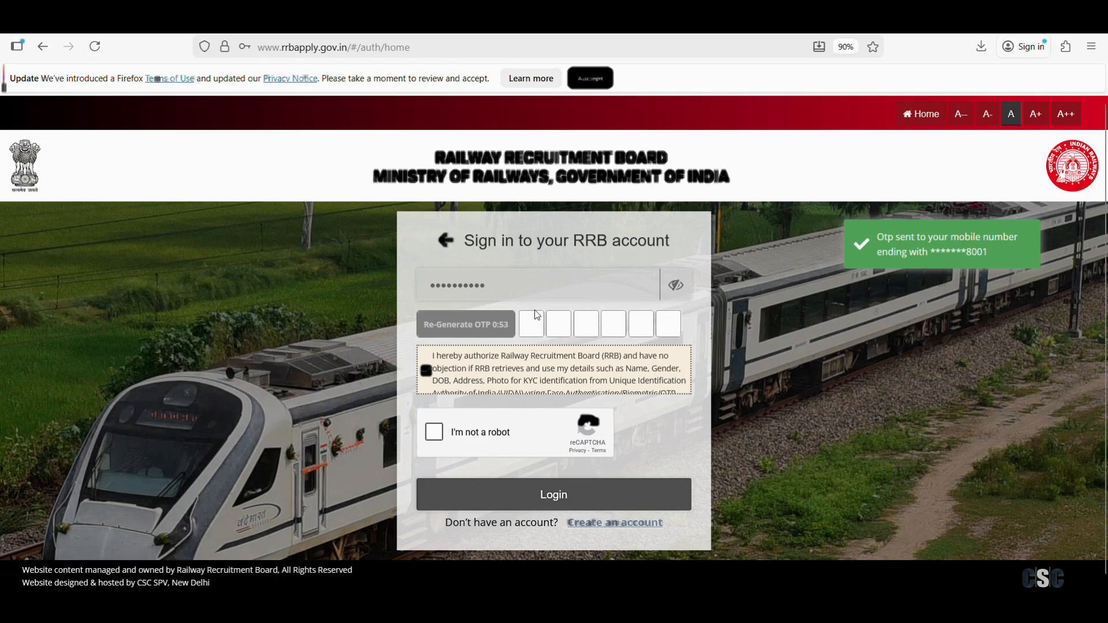
left_click(538, 319)
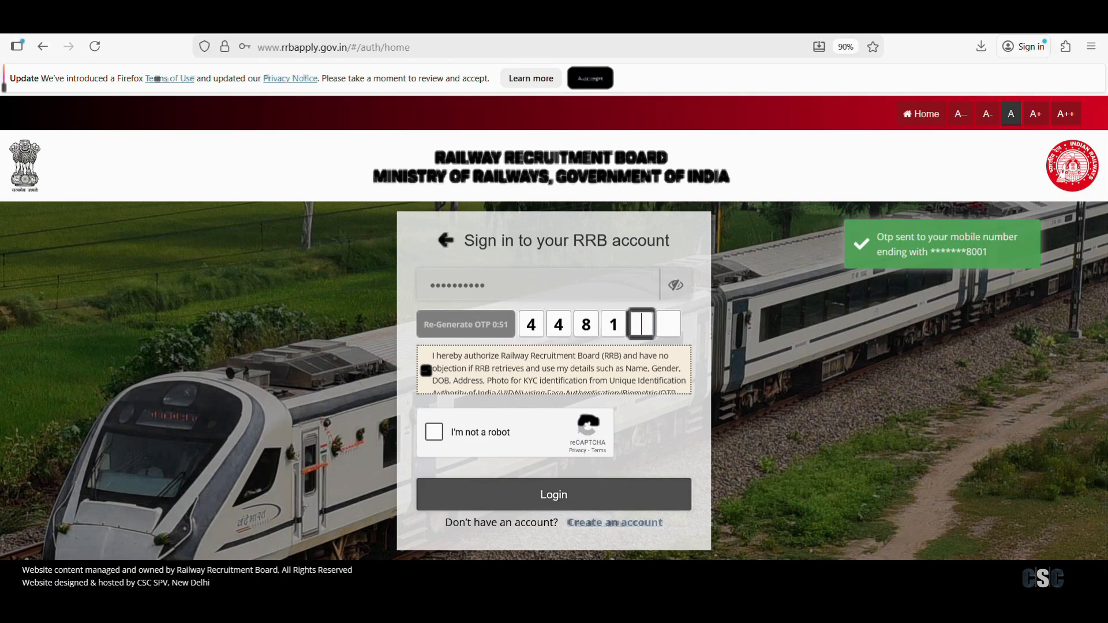
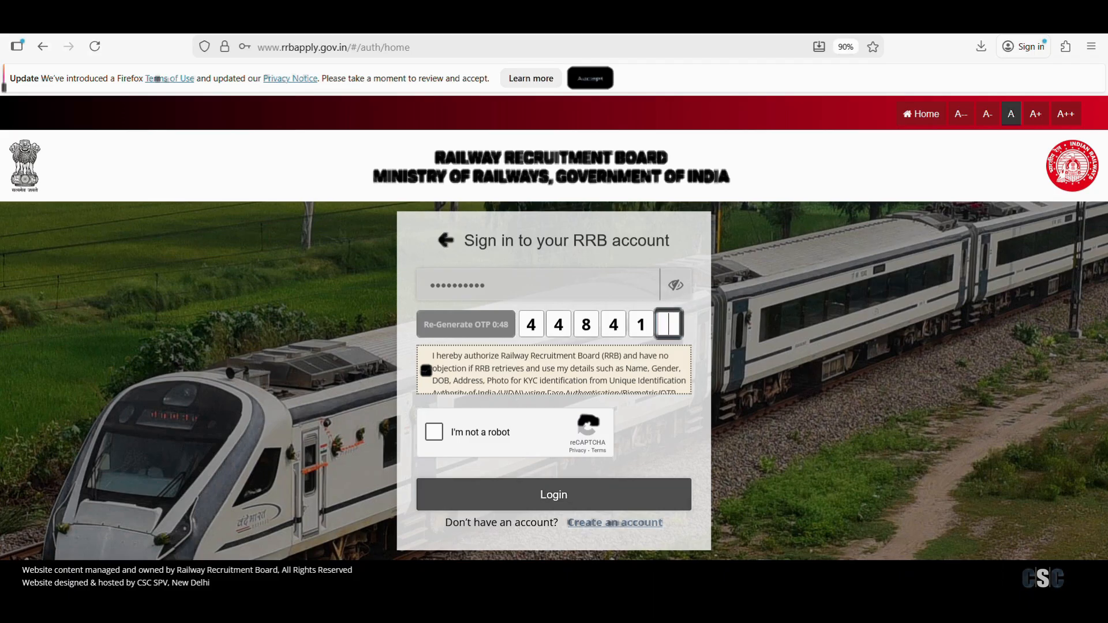
left_click(433, 431)
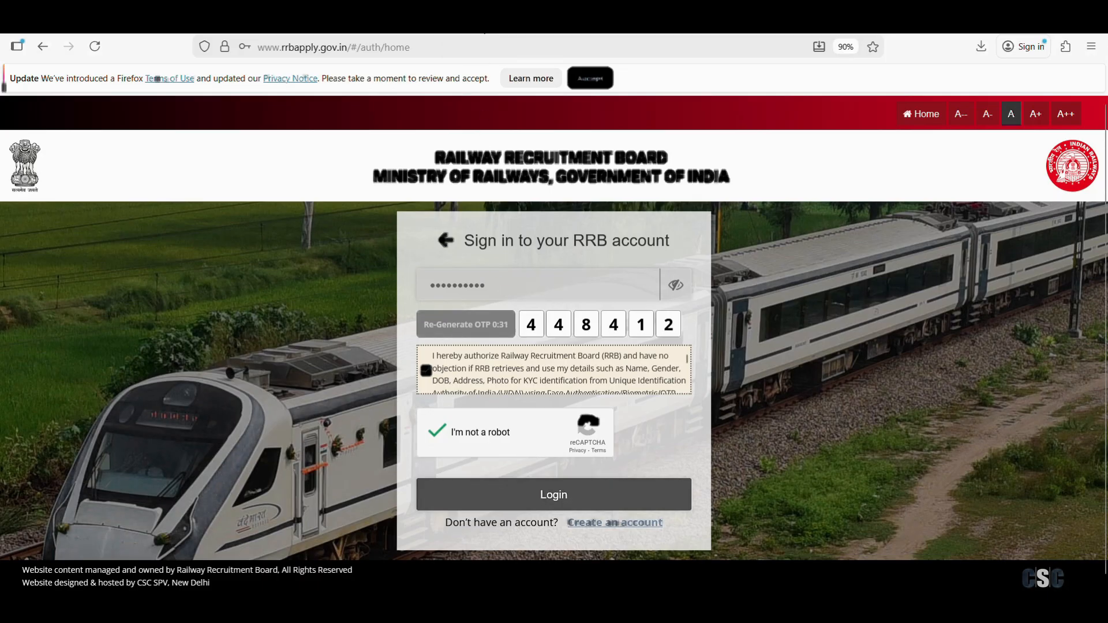
left_click(602, 493)
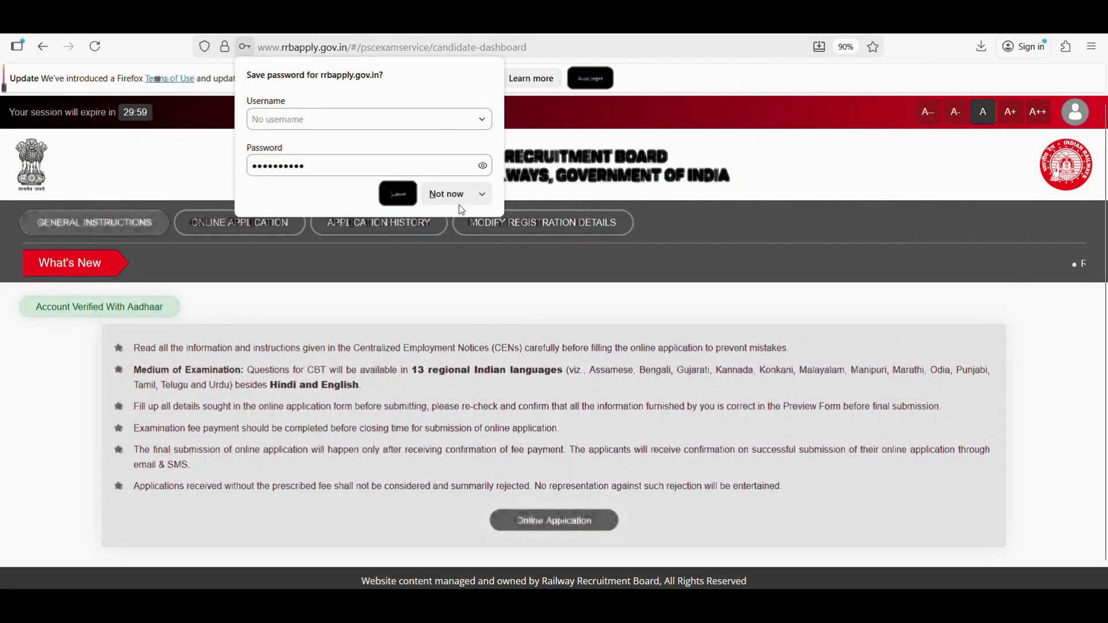
Start an application to RRB Chandigarh, accepting both declarations
left_click(448, 195)
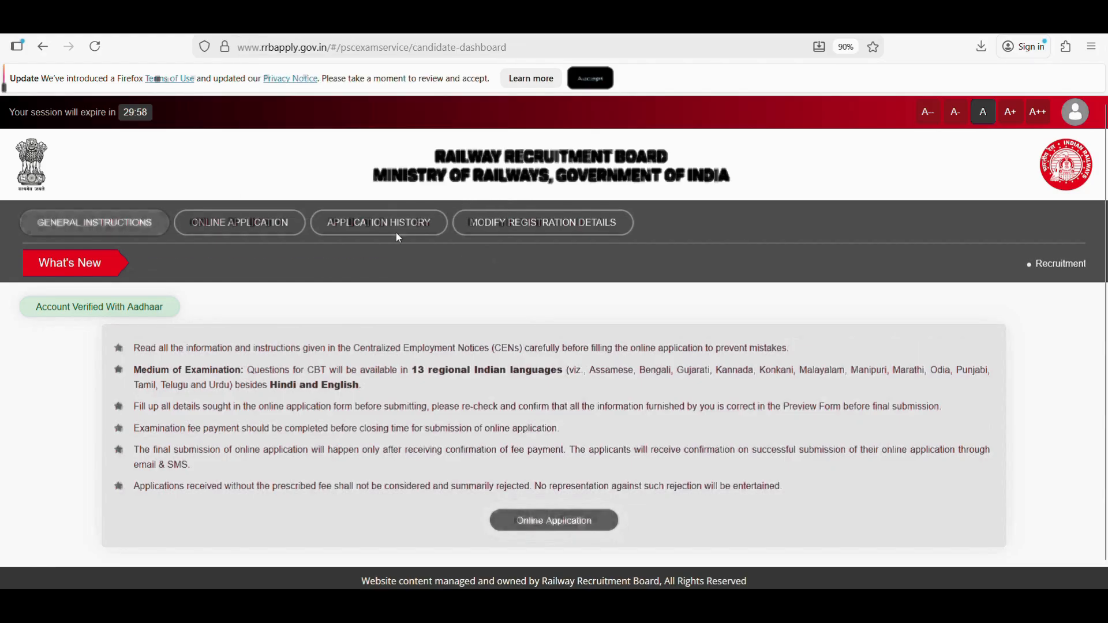
left_click(259, 234)
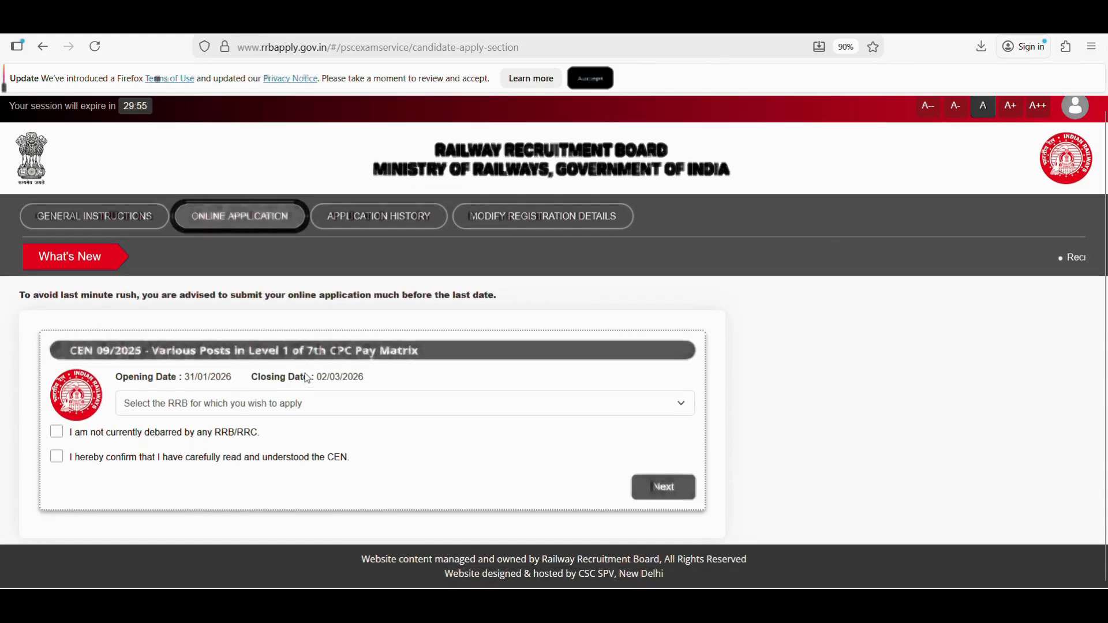
left_click(293, 407)
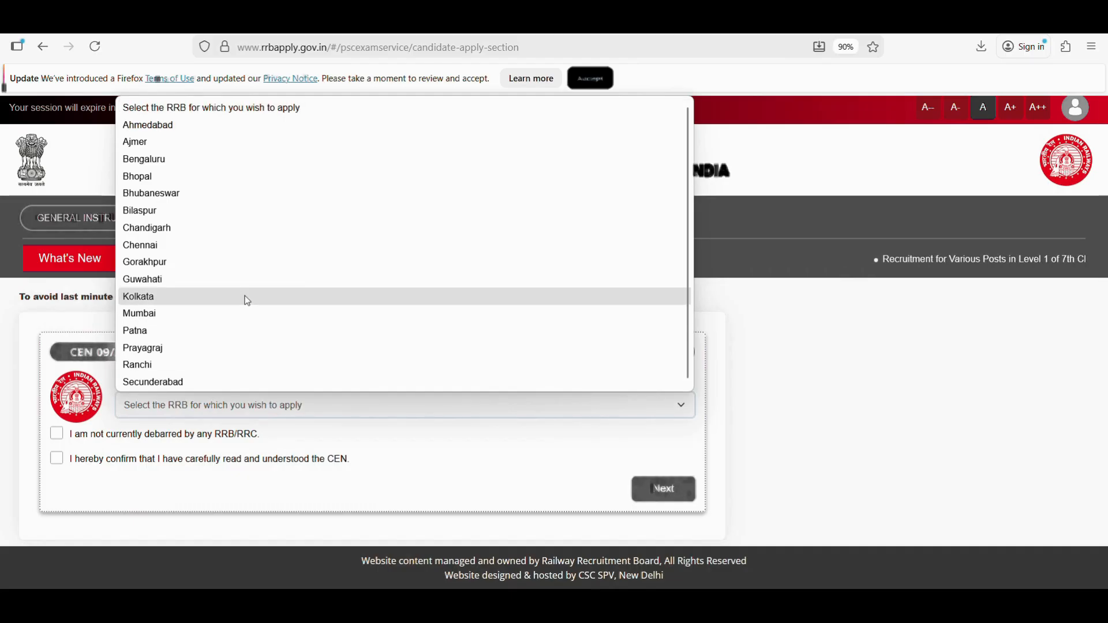
left_click(186, 226)
left_click(56, 434)
left_click(60, 465)
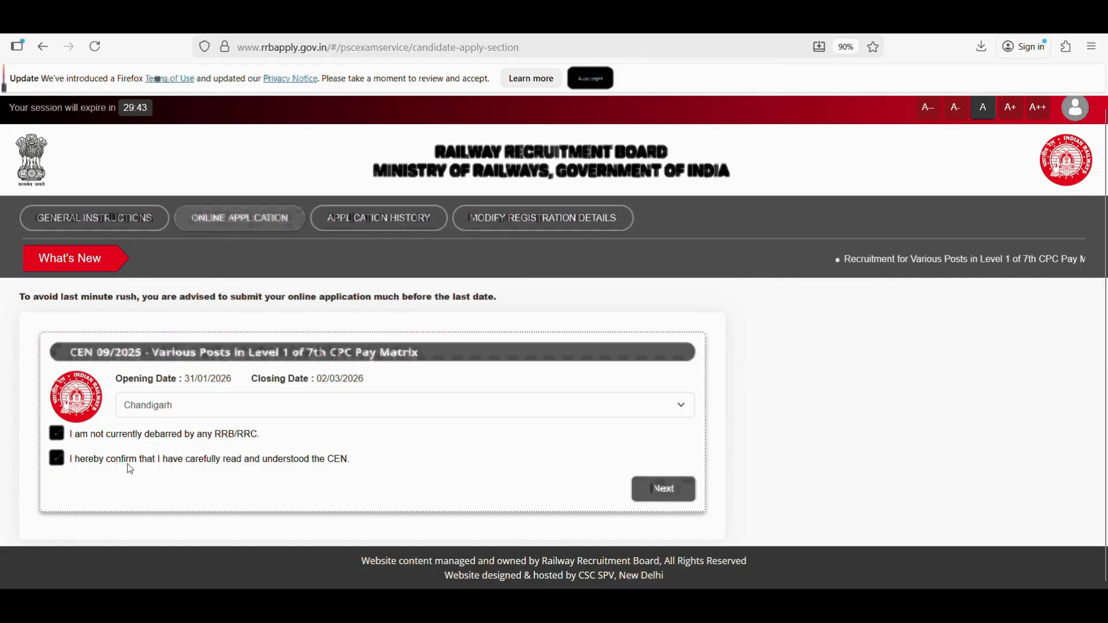
left_click(663, 488)
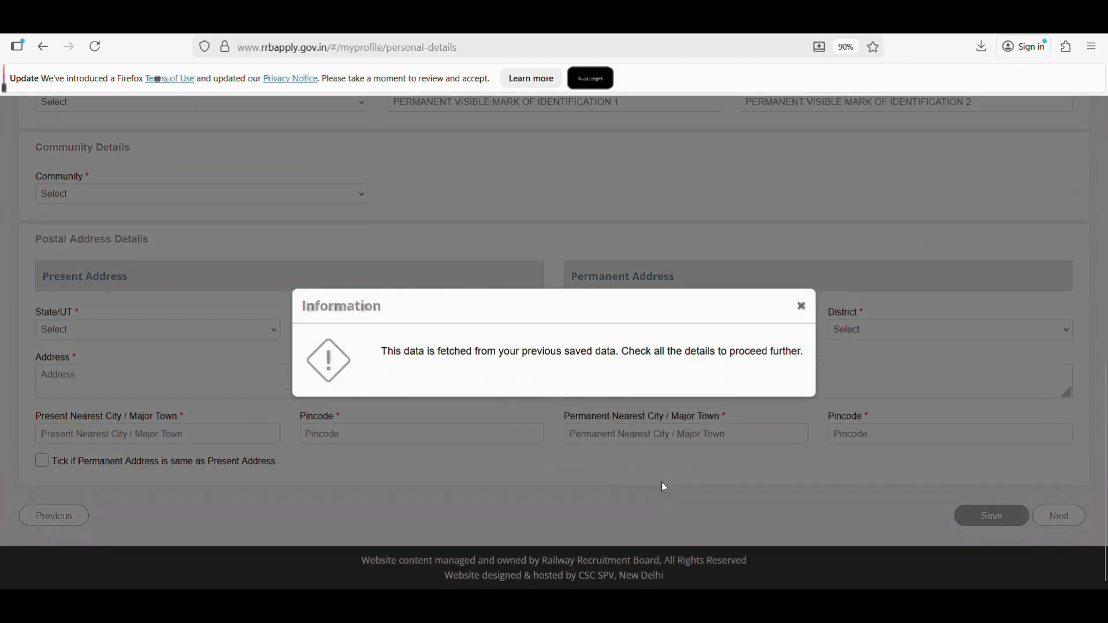
Set marital status Unmarried, religion Hindu, mother tongue Hindi and exam language Hindi
left_click(801, 310)
scroll(548, 253, "up", 1)
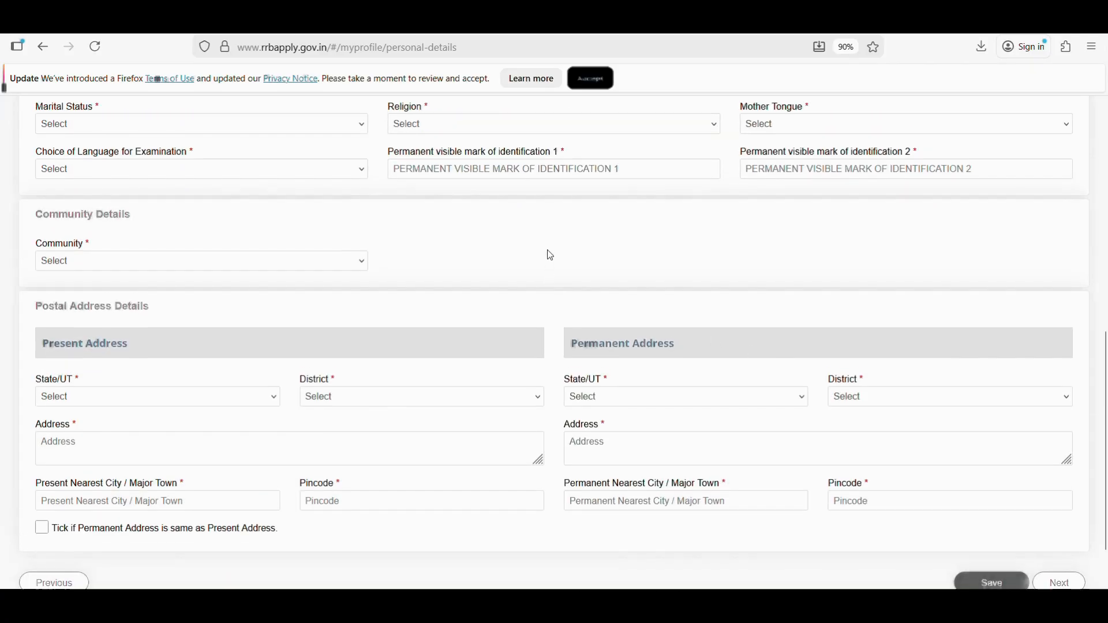
left_click(334, 123)
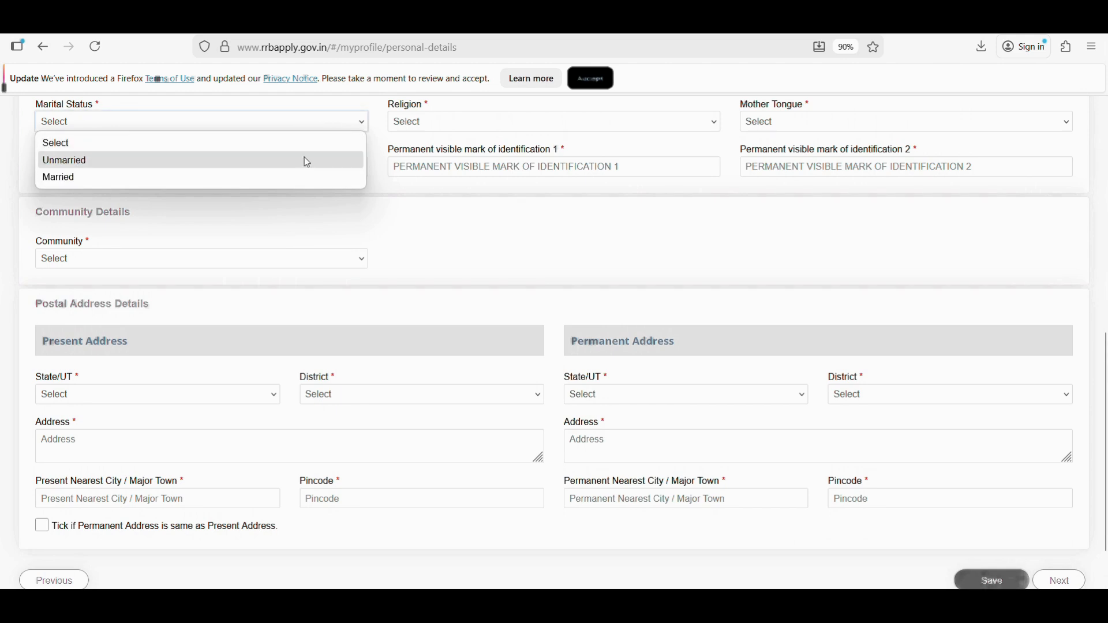
left_click(301, 161)
left_click(500, 128)
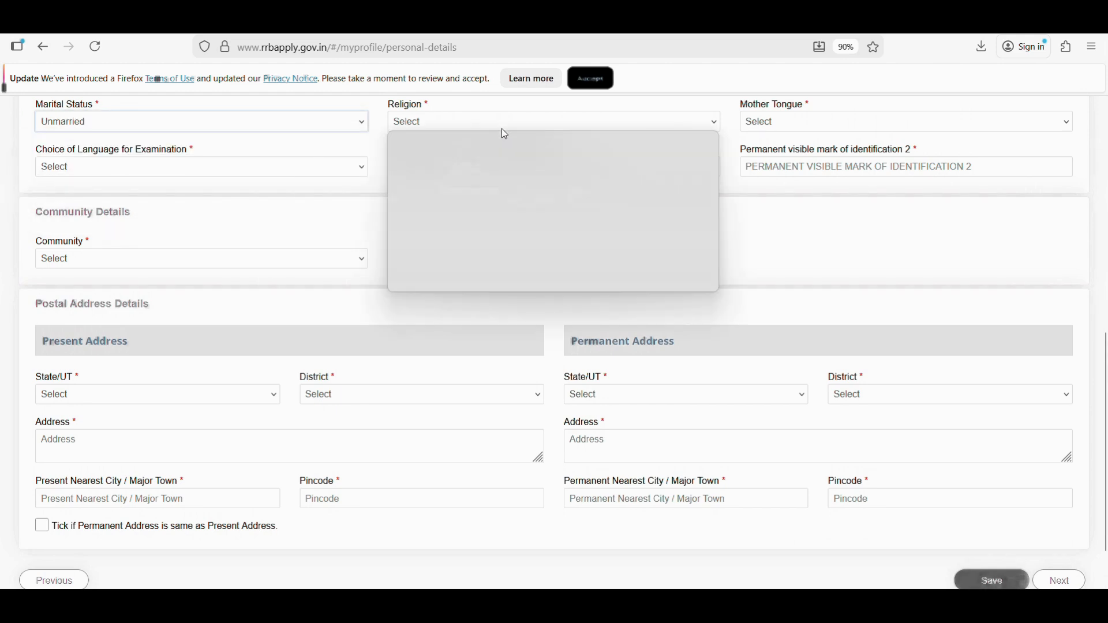
left_click(493, 163)
left_click(767, 129)
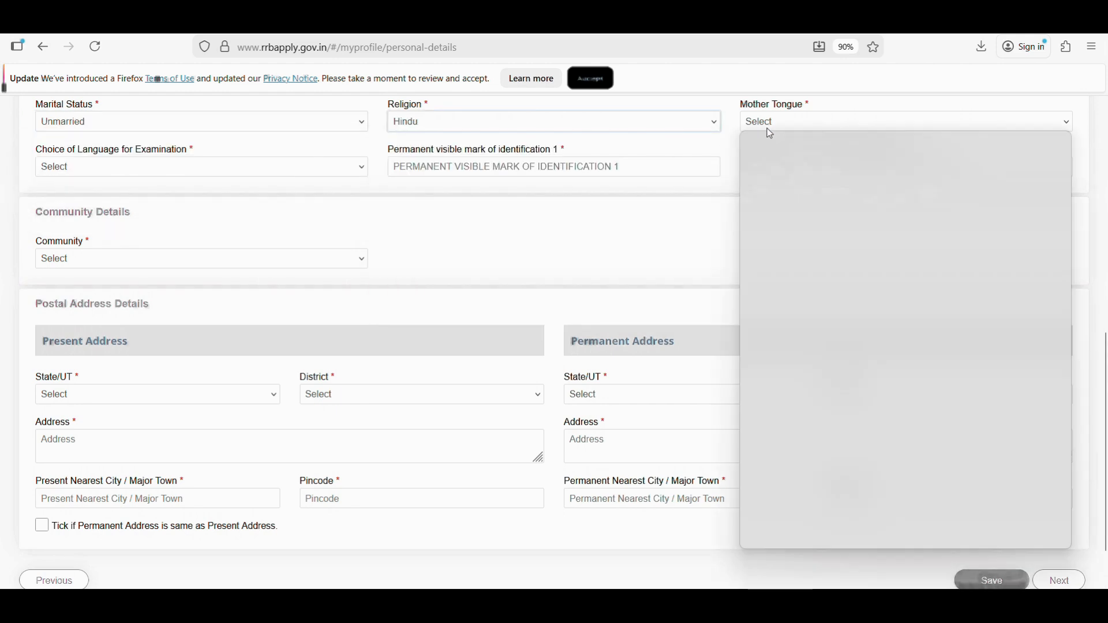
left_click(767, 225)
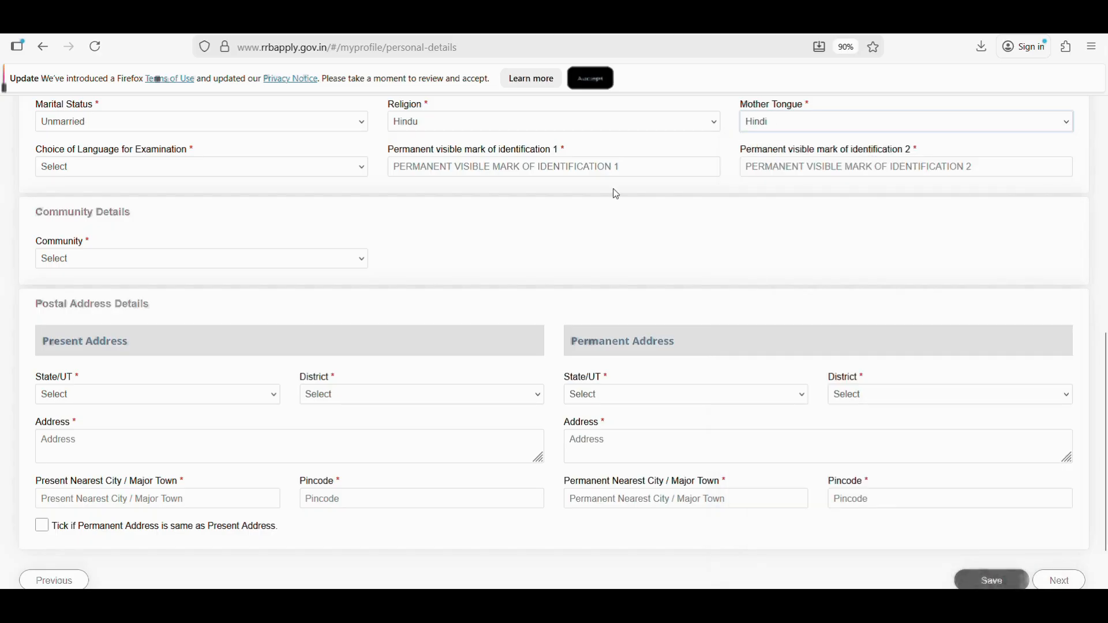
left_click(304, 167)
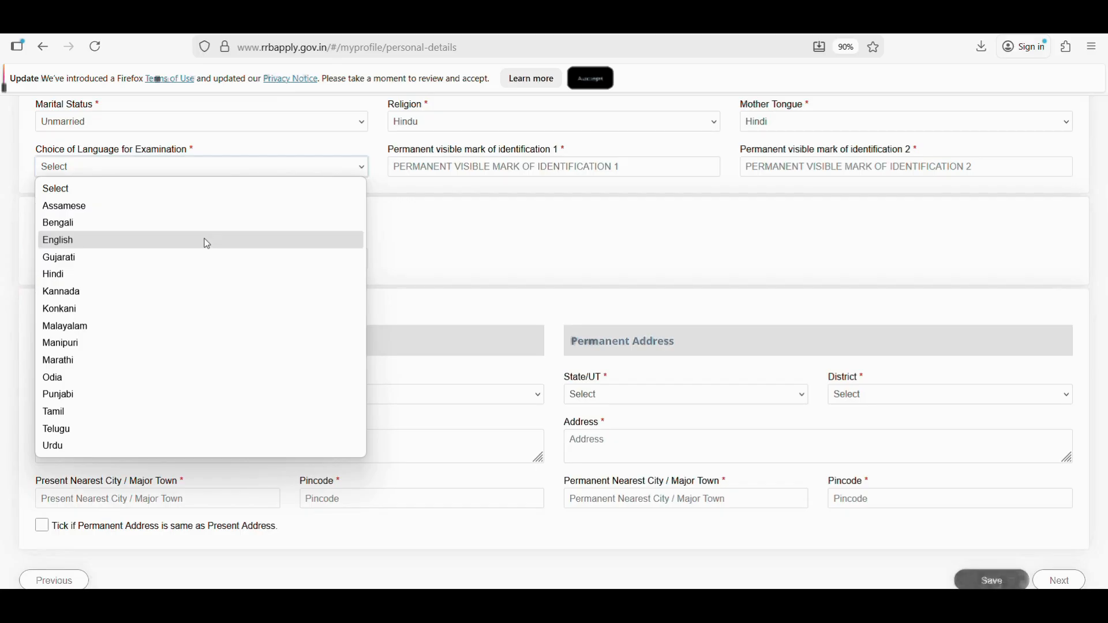
left_click(189, 272)
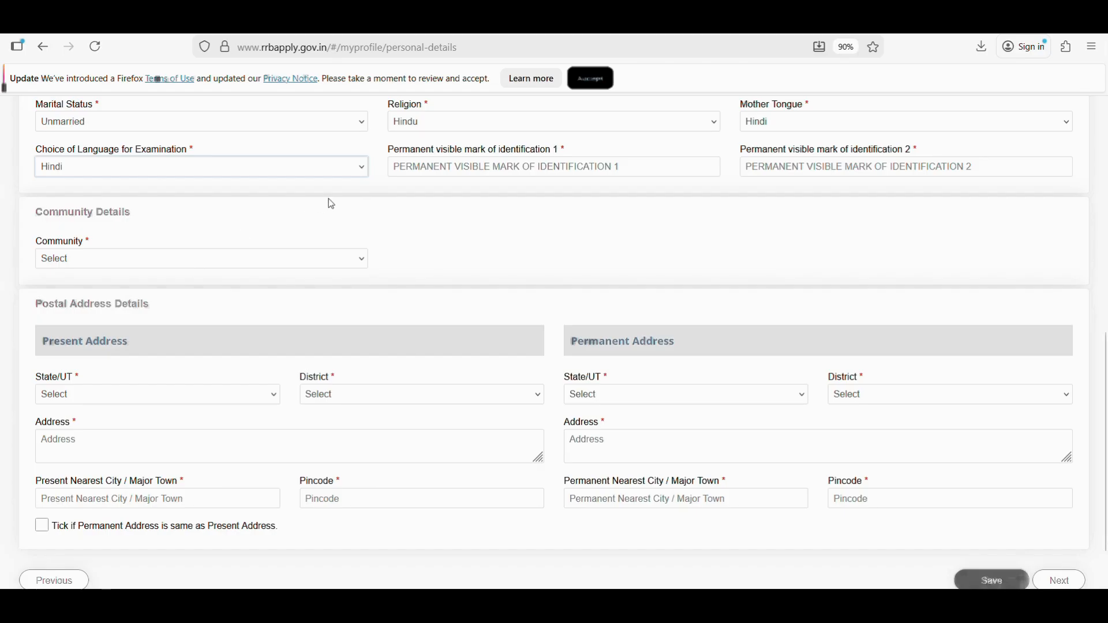
Begin filling the identification mark fields
left_click(430, 171)
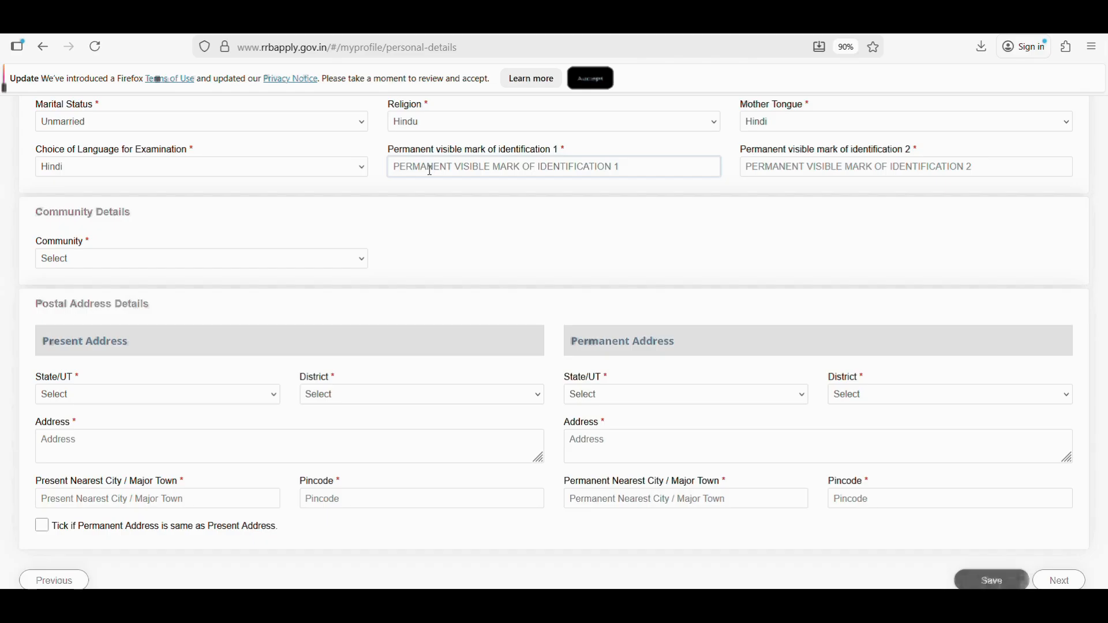
type("MOEL")
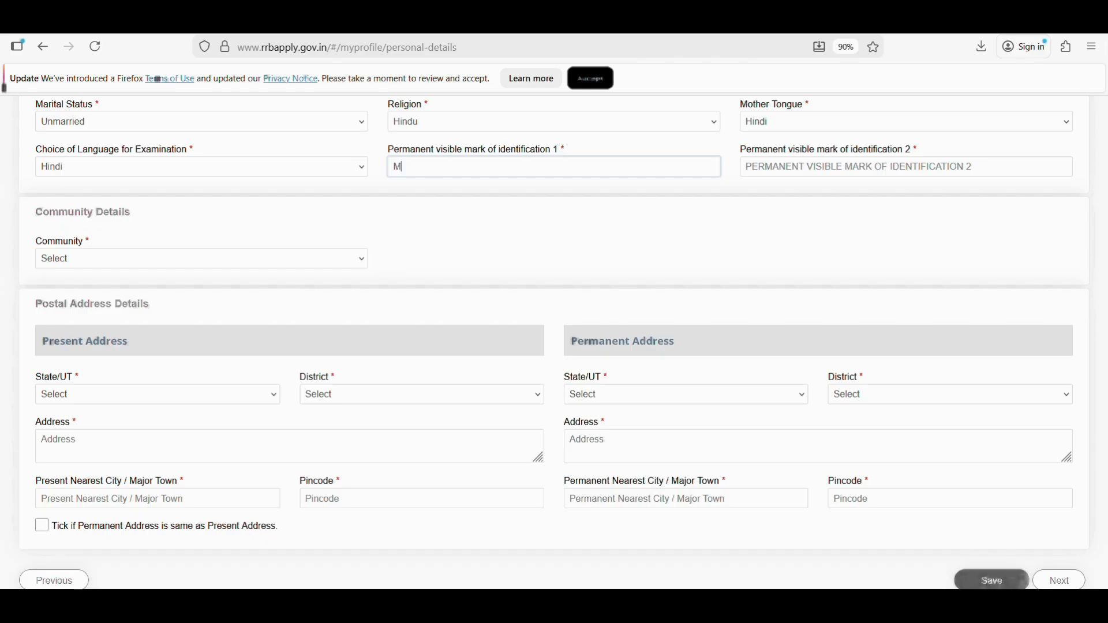
key("BackSpace")
key("BackSpace")
left_click(906, 167)
Enter 'NO MARK' as identification mark 2 and set community to UR
type("NO MARK")
scroll(275, 166, "down", 2)
left_click(273, 194)
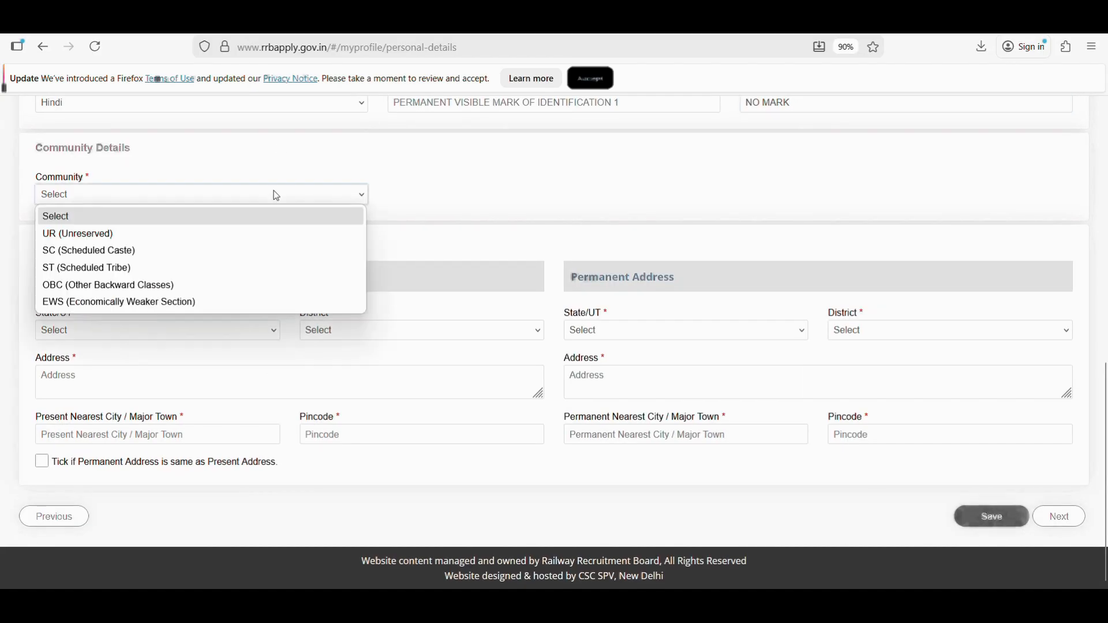
left_click(235, 234)
Set present address to GOA, North Goa, and identification mark 1 to 'NO MARK'
left_click(190, 333)
left_click(163, 524)
left_click(404, 331)
left_click(346, 370)
left_click(341, 385)
type("Adgv")
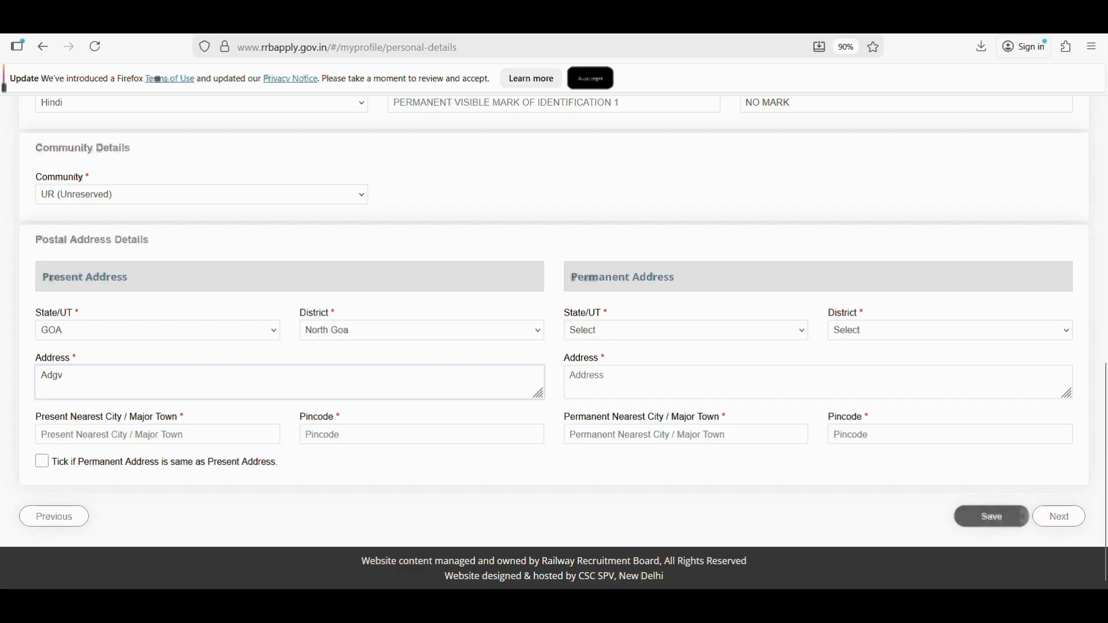
left_click(508, 104)
type("NO MARK")
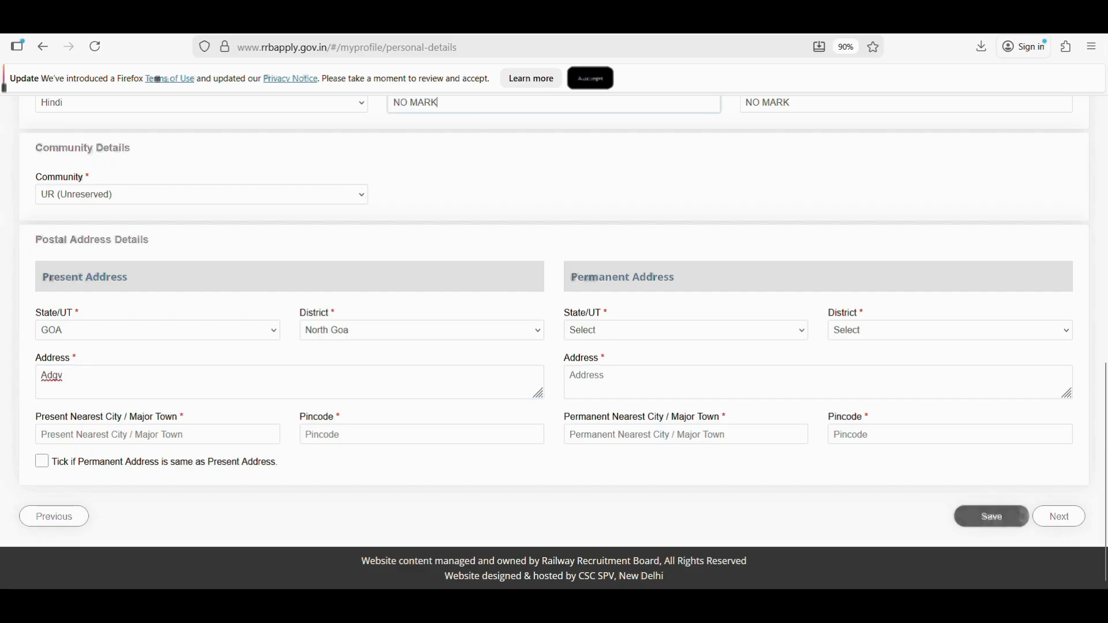
Enter the nearest town and pincode, copy to permanent address, and save
left_click(221, 437)
type("Goad")
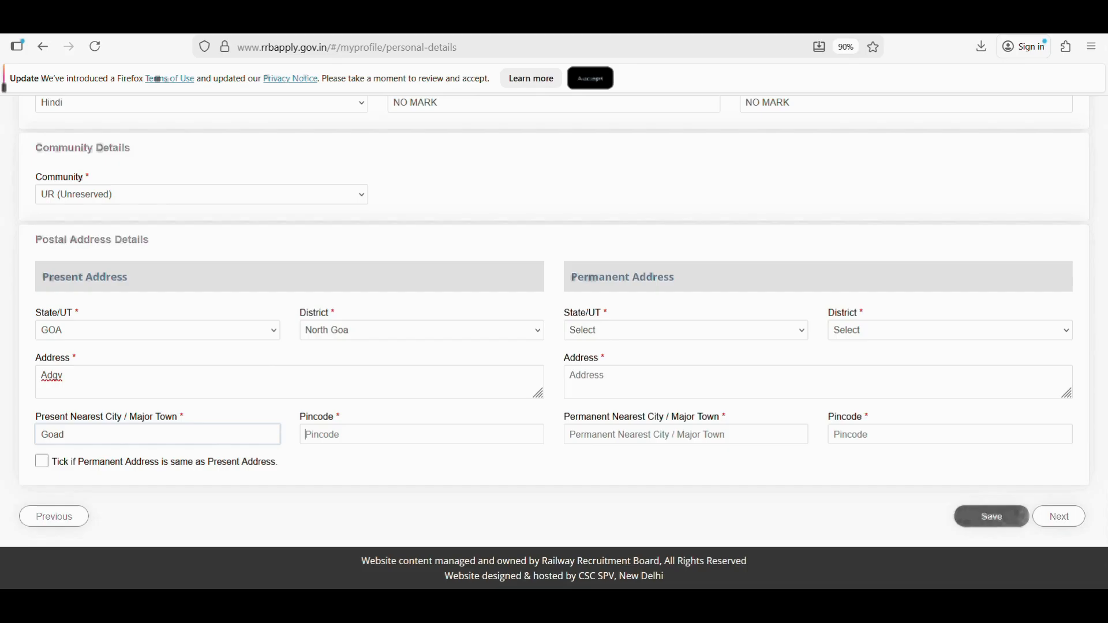
key("Tab")
type("124303")
left_click(191, 485)
left_click(42, 465)
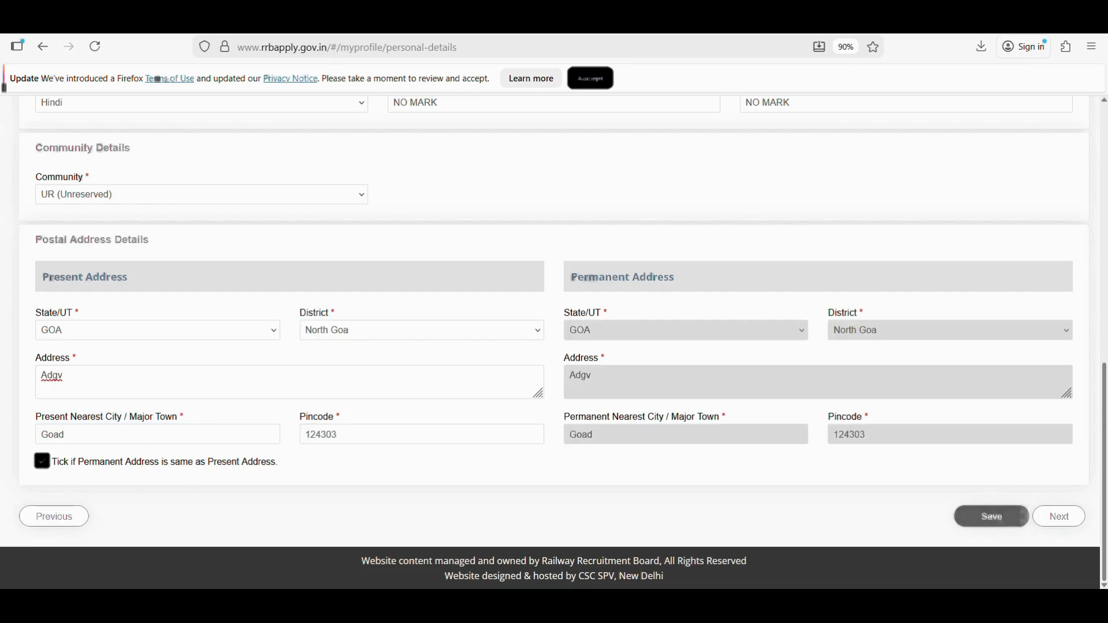
left_click(1059, 519)
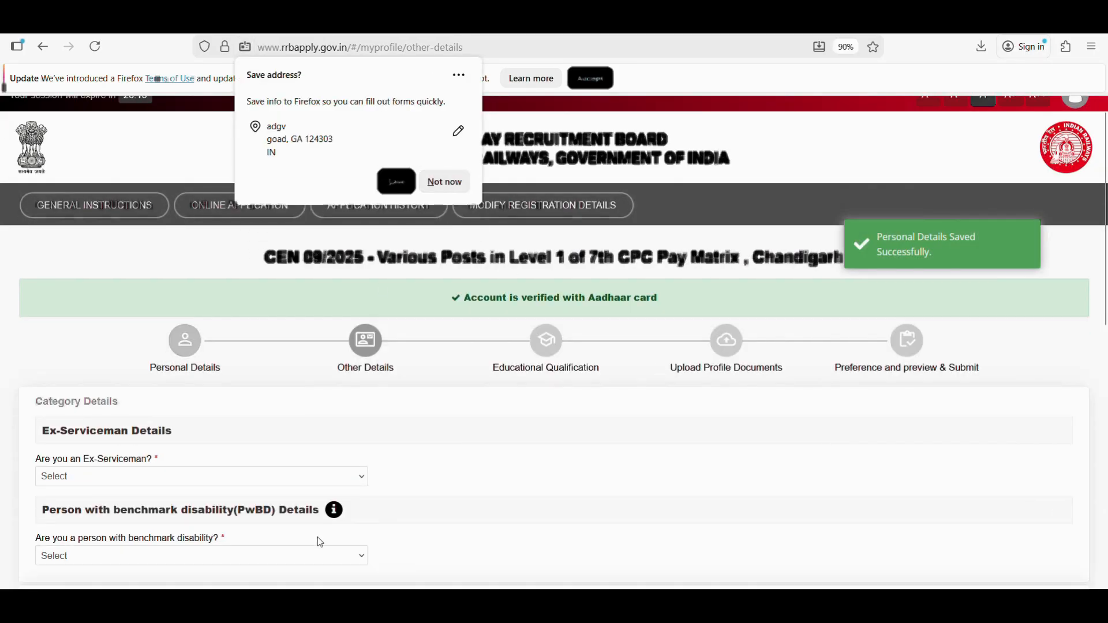
Answer No to the ex-serviceman, benchmark disability and scribe questions
left_click(445, 181)
scroll(427, 260, "down", 3)
left_click(274, 338)
left_click(272, 394)
scroll(272, 367, "down", 1)
left_click(272, 351)
left_click(242, 410)
scroll(242, 415, "down", 1)
left_click(254, 368)
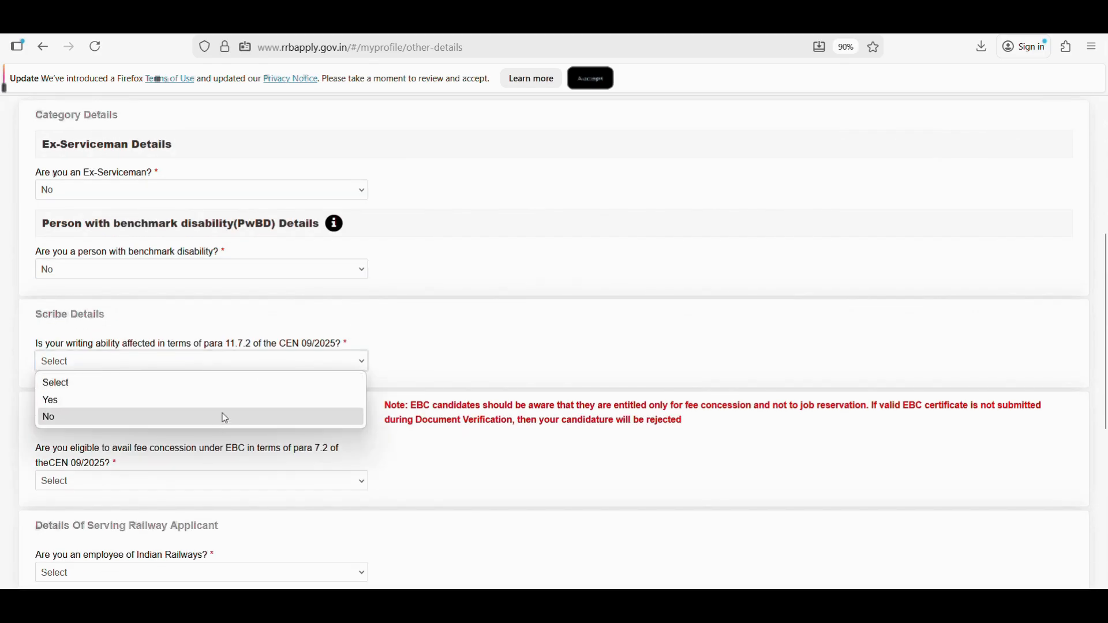
left_click(215, 418)
Answer No to EBC fee concession and the course-completed apprentice question
left_click(207, 484)
left_click(203, 534)
scroll(203, 537, "down", 1)
scroll(203, 519, "down", 3)
left_click(335, 419)
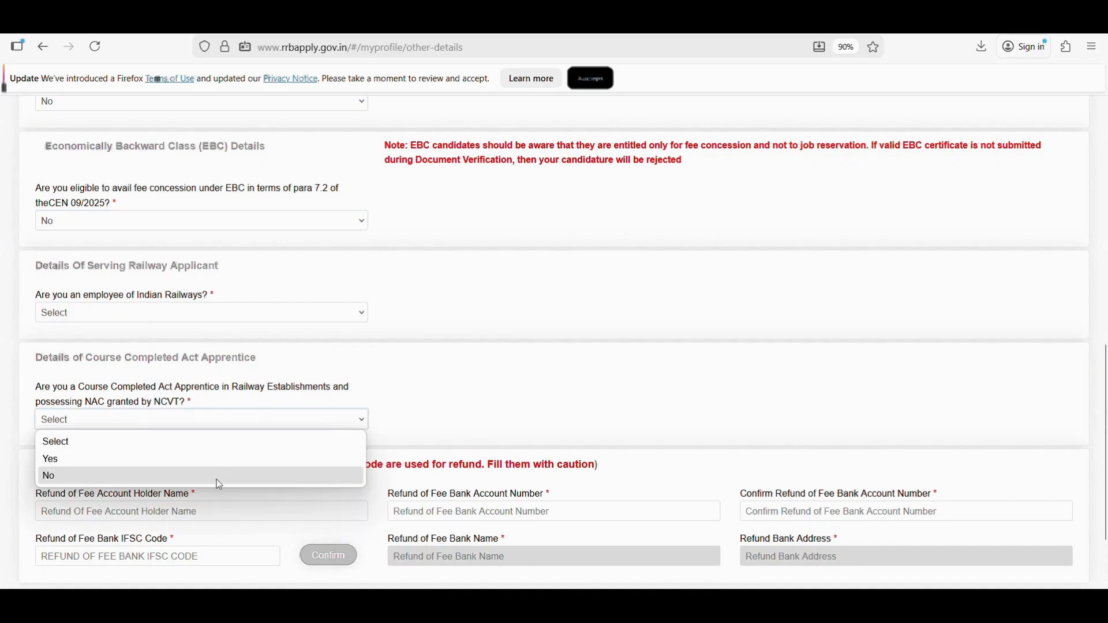
left_click(219, 480)
scroll(225, 462, "down", 2)
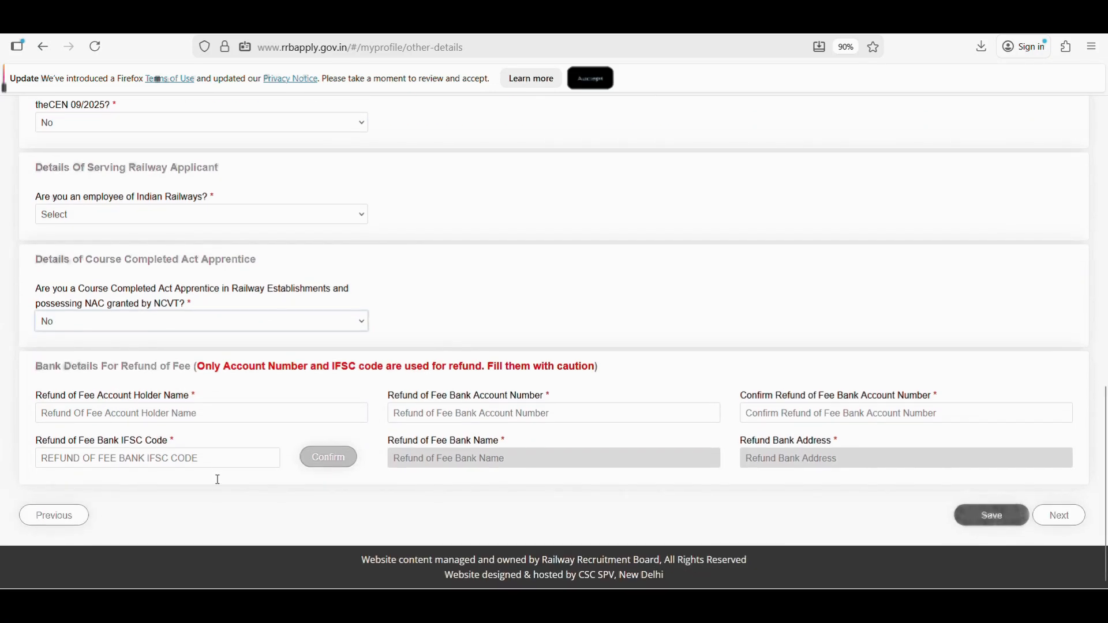
Enter the refund bank account number and a matching confirmation
left_click(244, 415)
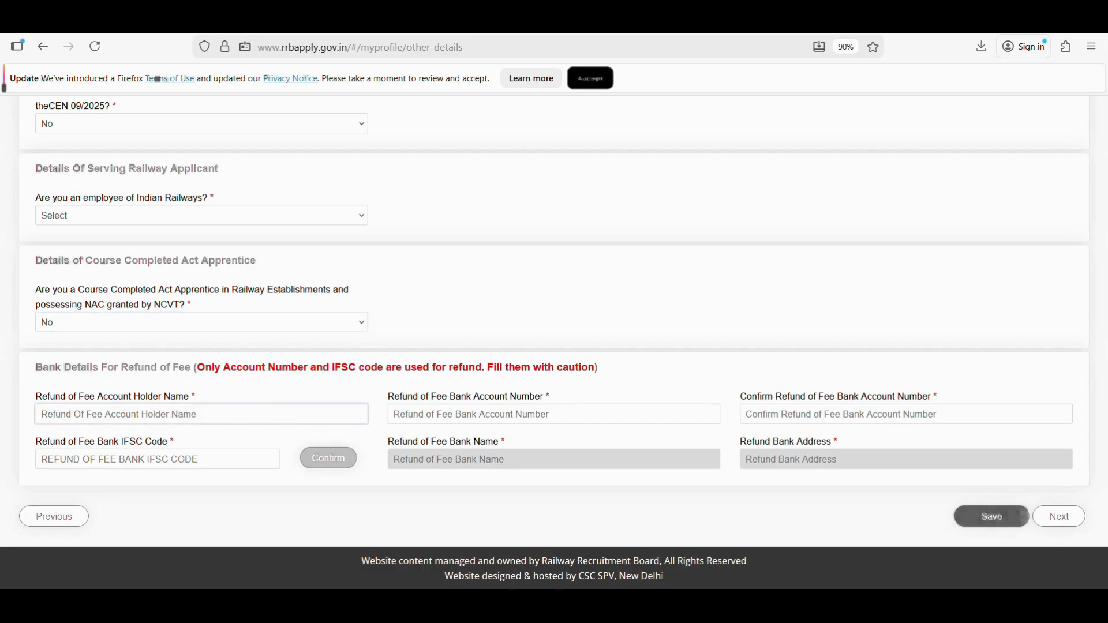
type("Pawan")
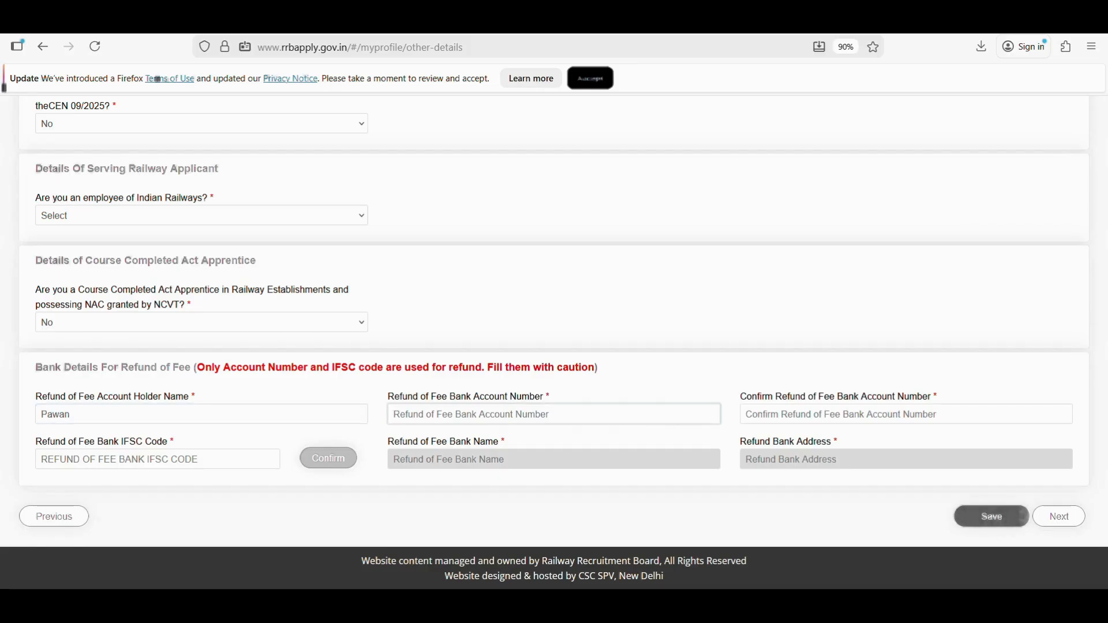
type("12345678901")
key("Tab")
type("123454")
type("678901")
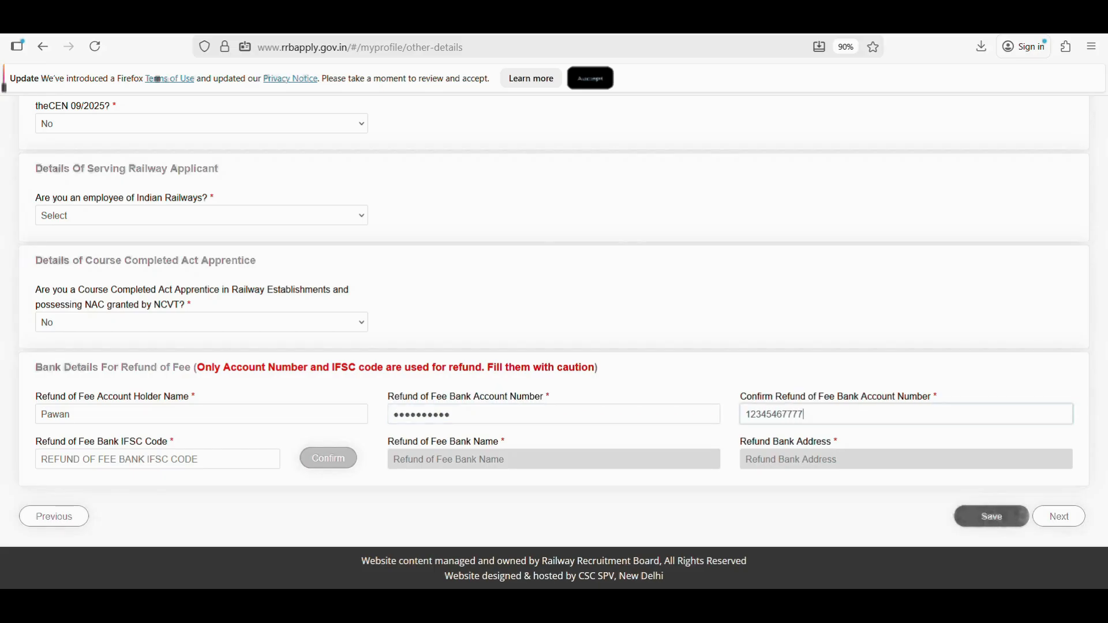
key("Tab")
left_click(487, 420)
key("BackSpace")
key("BackSpace")
key("BackSpace")
key("BackSpace")
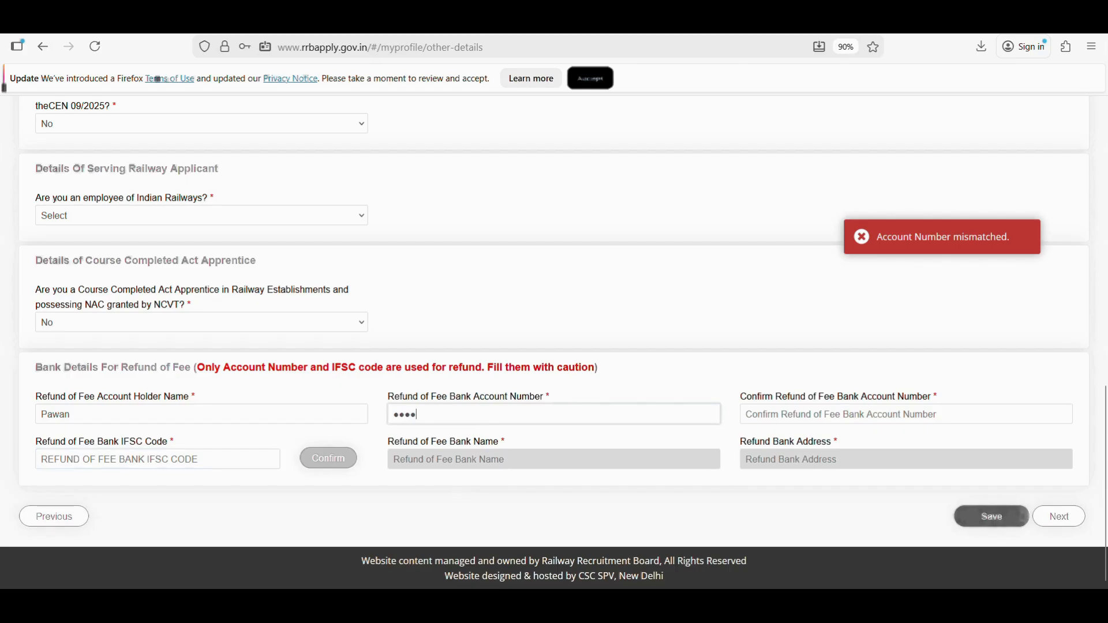
key("BackSpace")
type("1234")
left_click(746, 414)
type("1234")
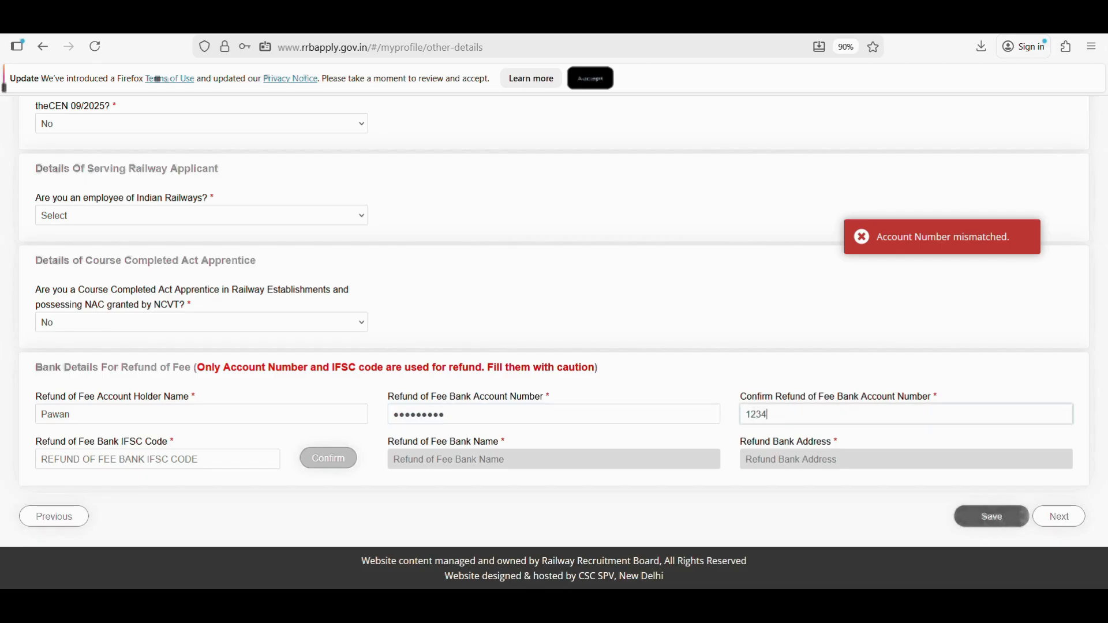
type("56789")
key("Tab")
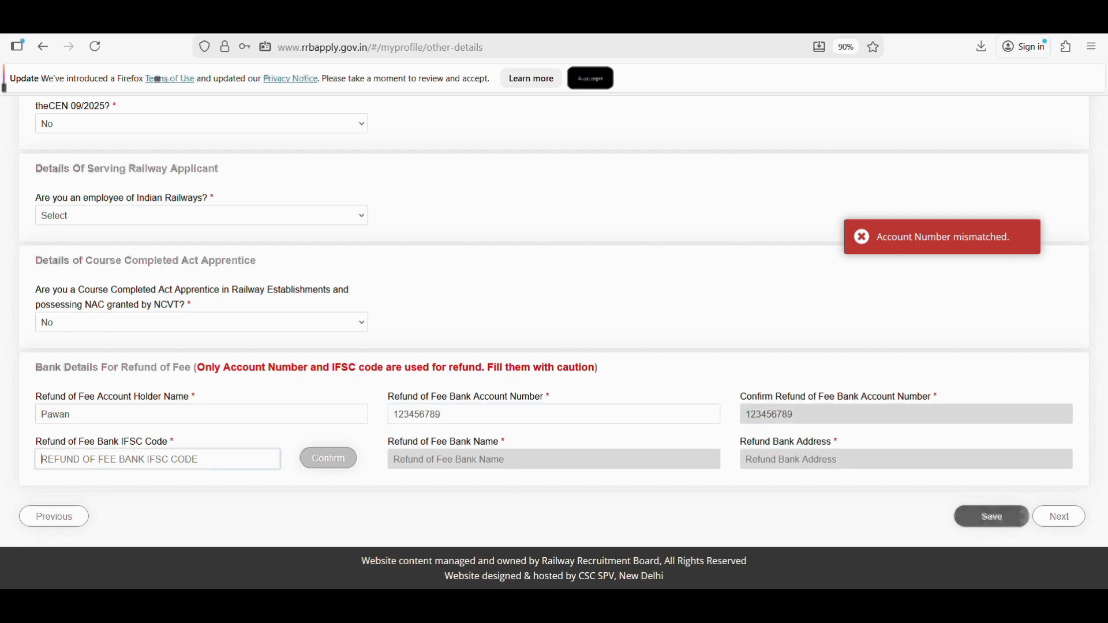
Verify the IFSC code to fetch Punjab National Bank details, then save
type("PUNB0071")
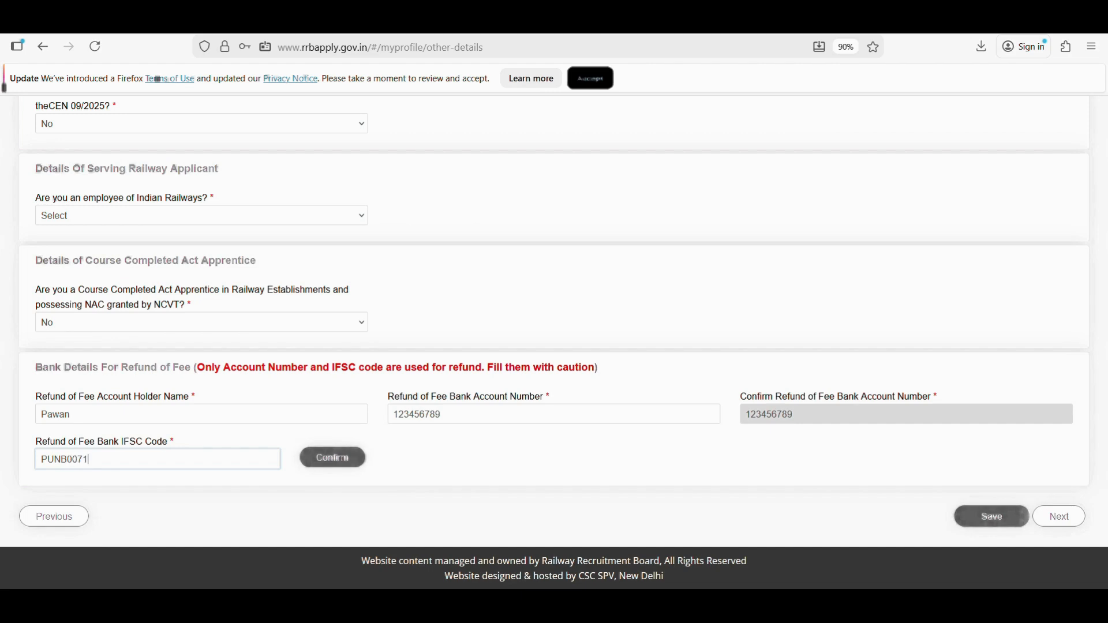
type("600")
left_click(332, 457)
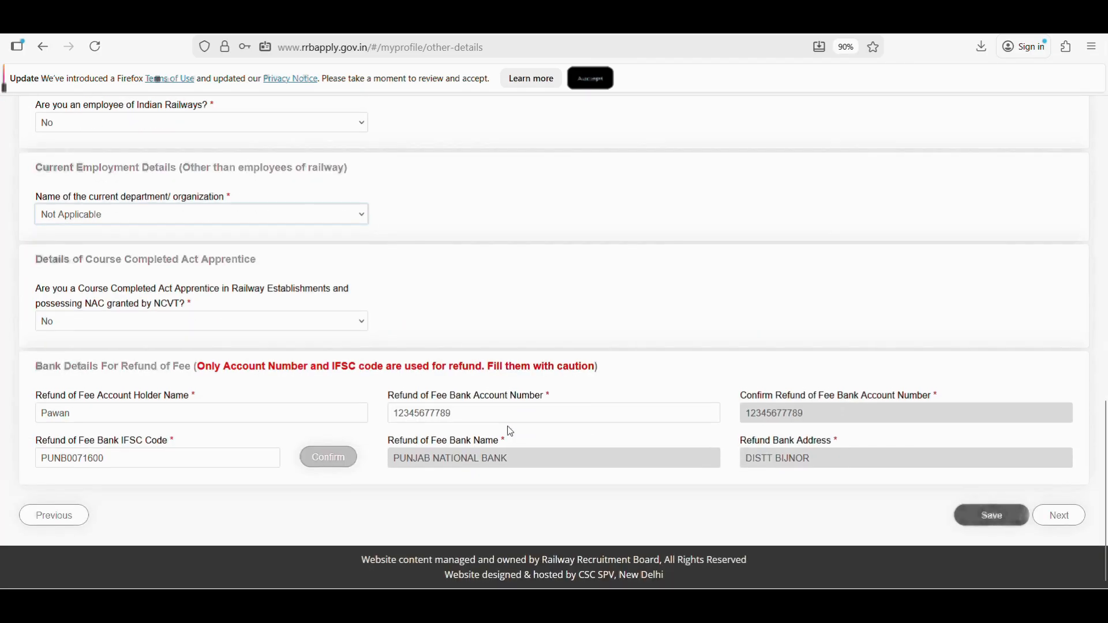
left_click(1061, 527)
Set the qualification's state to HARYANA, district to Sonipat, and board to hbse
scroll(367, 391, "down", 2)
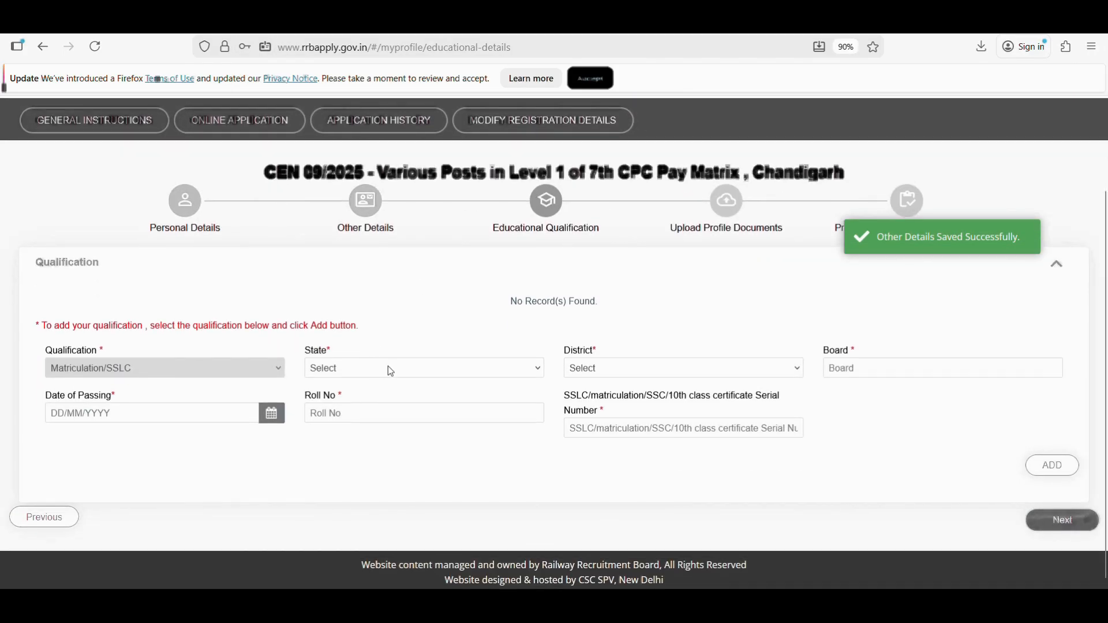
left_click(388, 366)
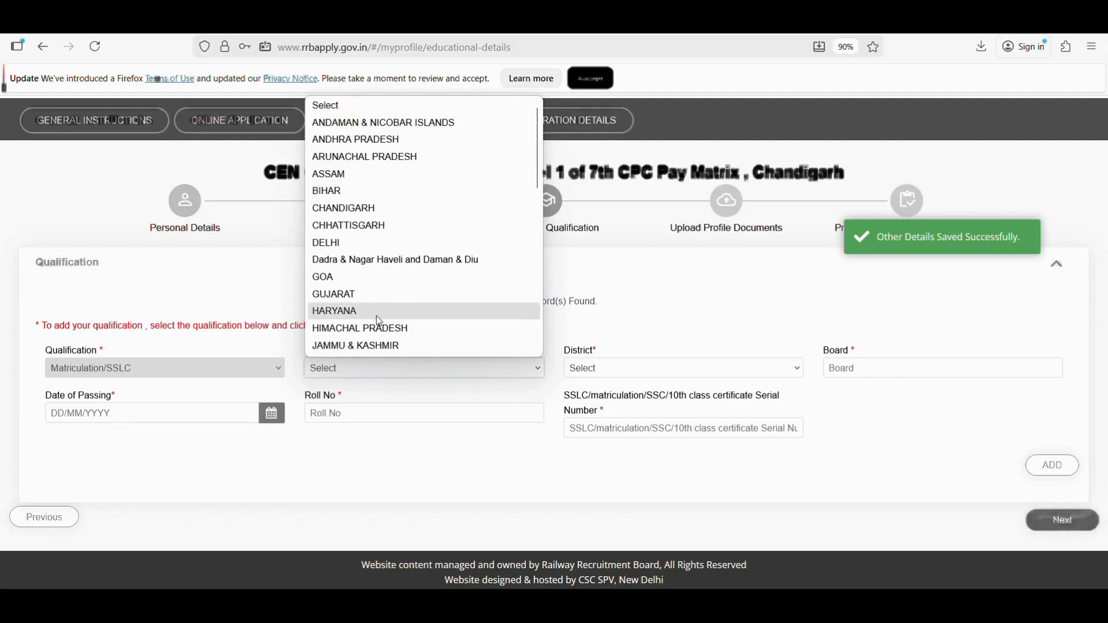
left_click(378, 316)
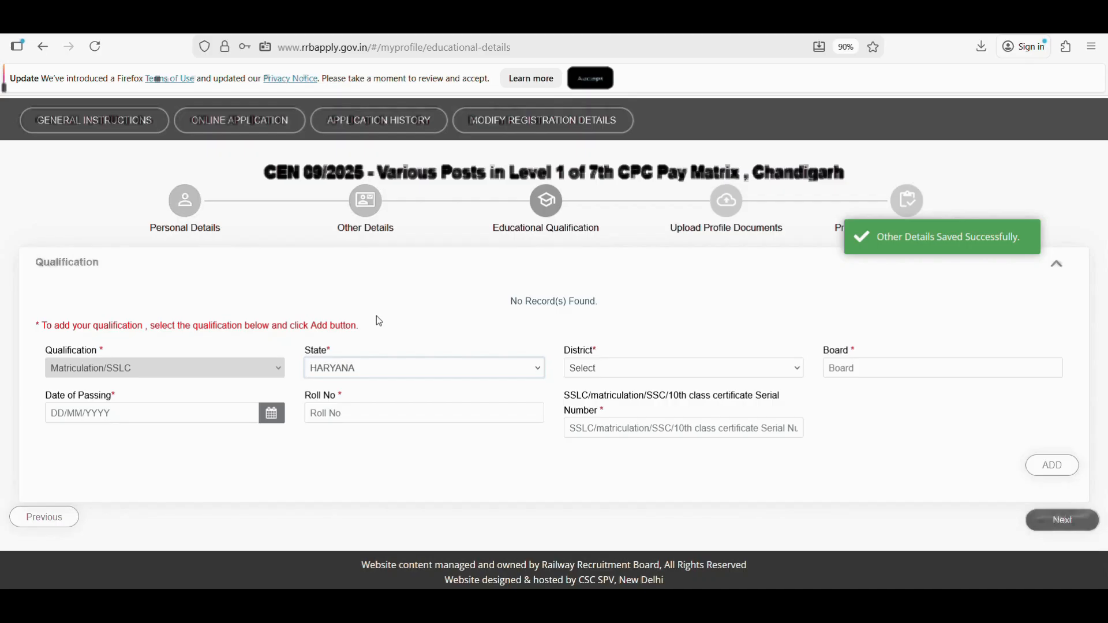
left_click(628, 370)
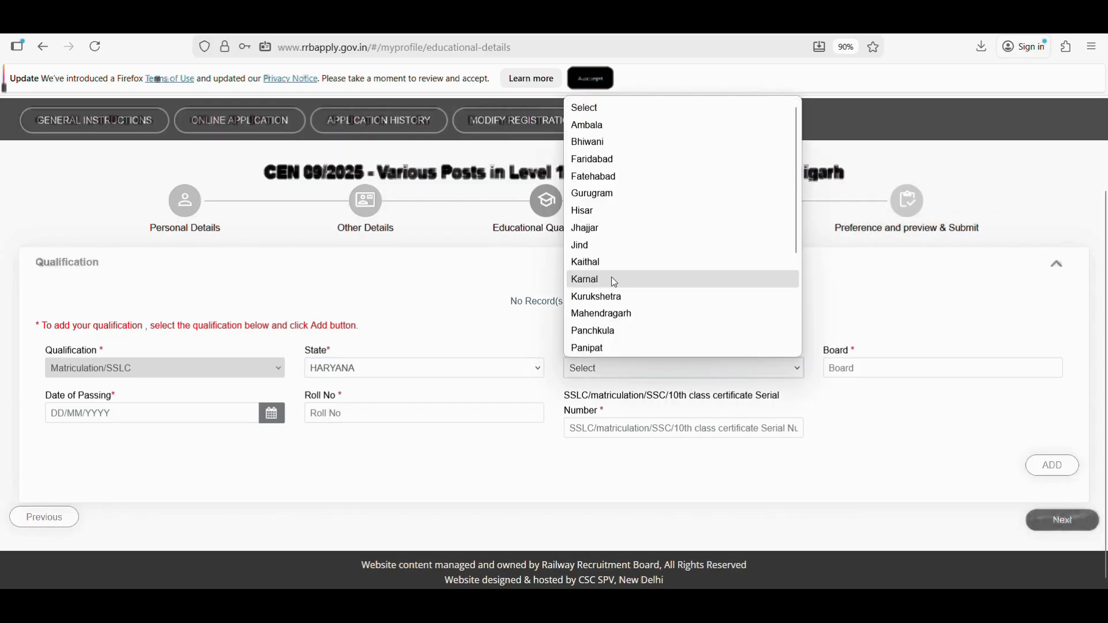
scroll(615, 283, "down", 3)
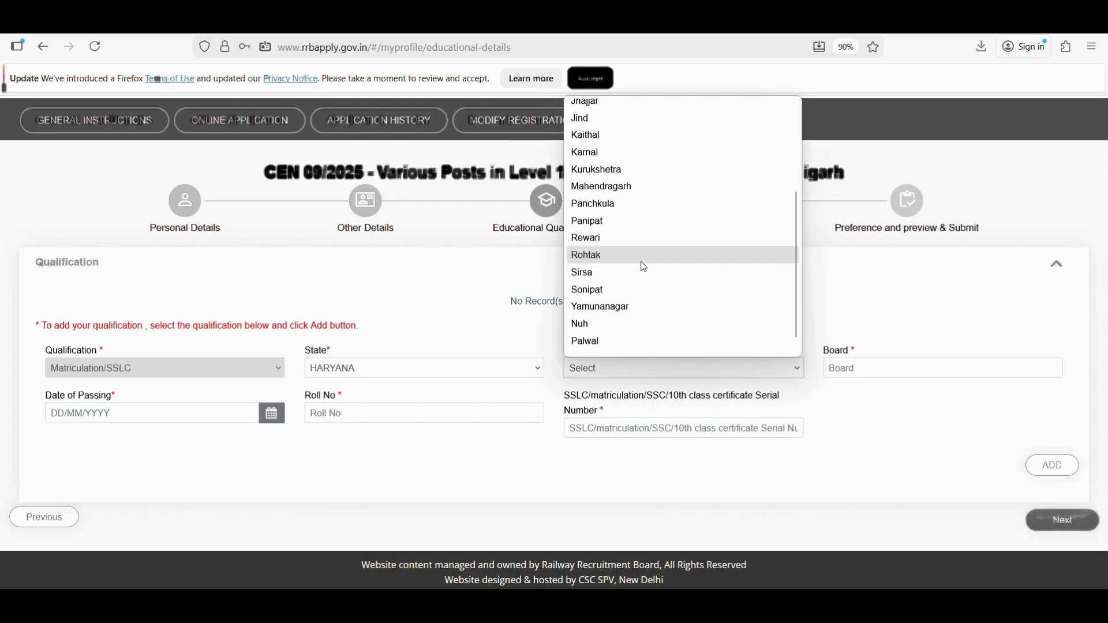
left_click(650, 291)
left_click(913, 359)
type("hbse")
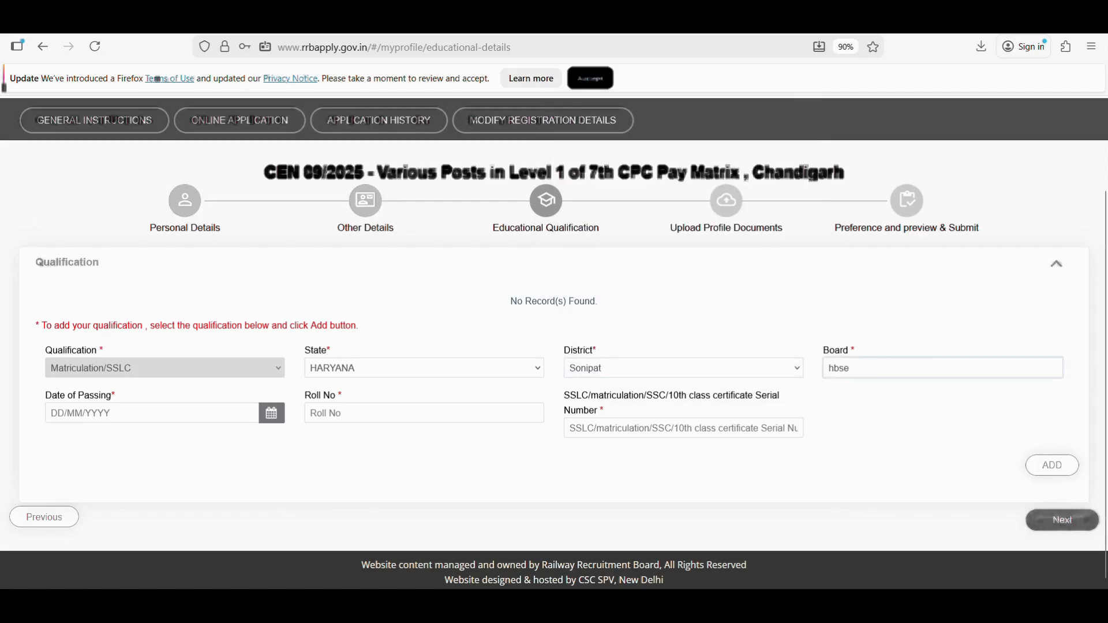
Set the passing date to 4 February 2021, fill in the roll and serial numbers, and add the record
left_click(272, 413)
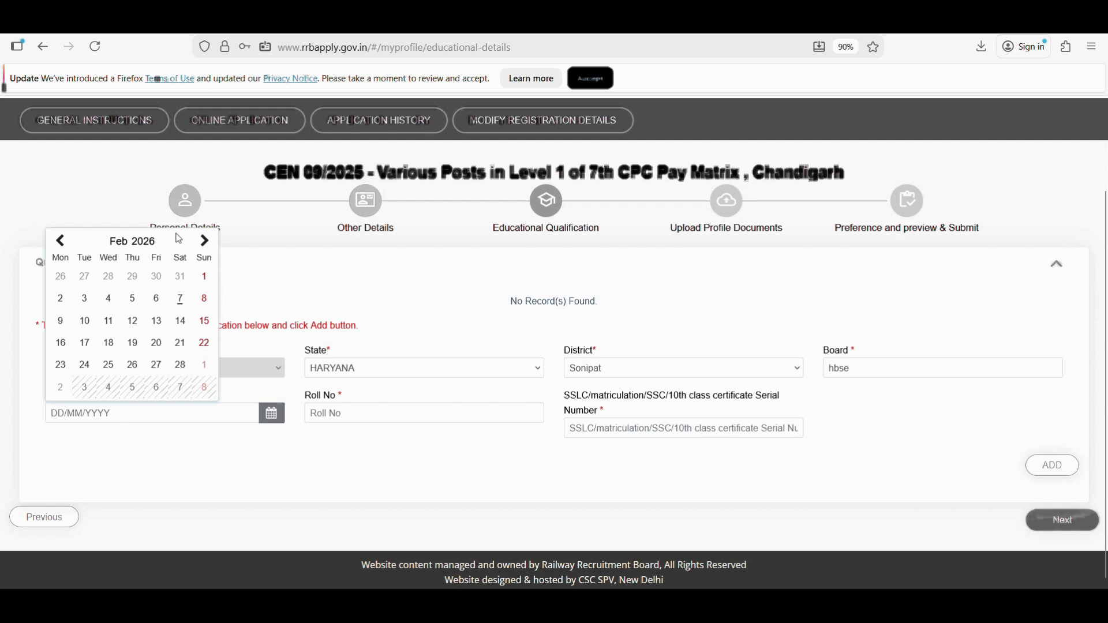
left_click(144, 241)
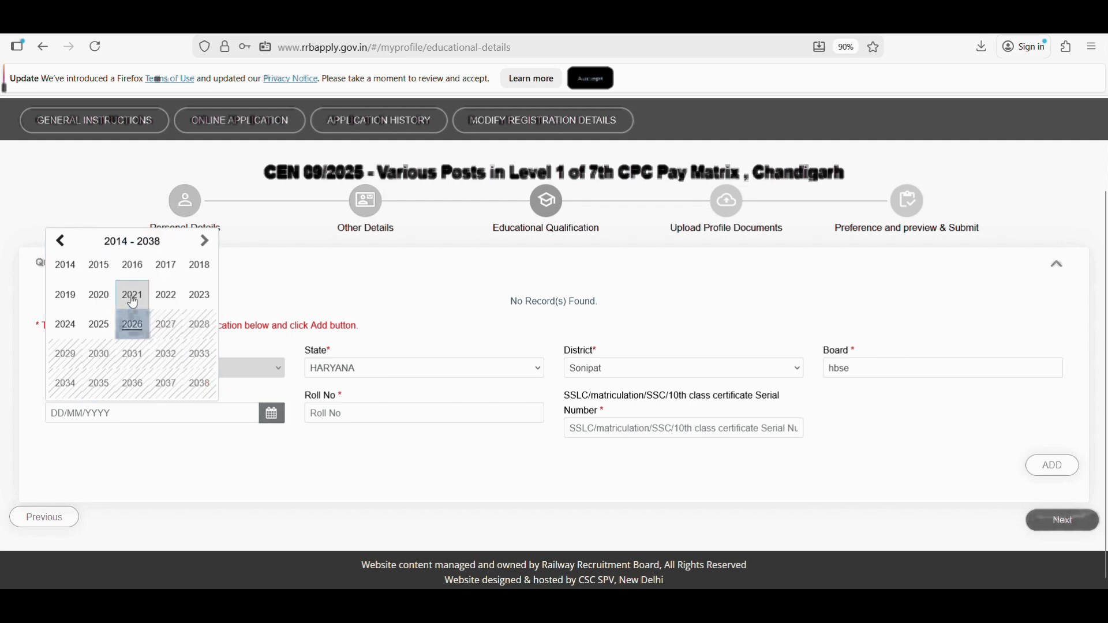
left_click(133, 302)
left_click(132, 276)
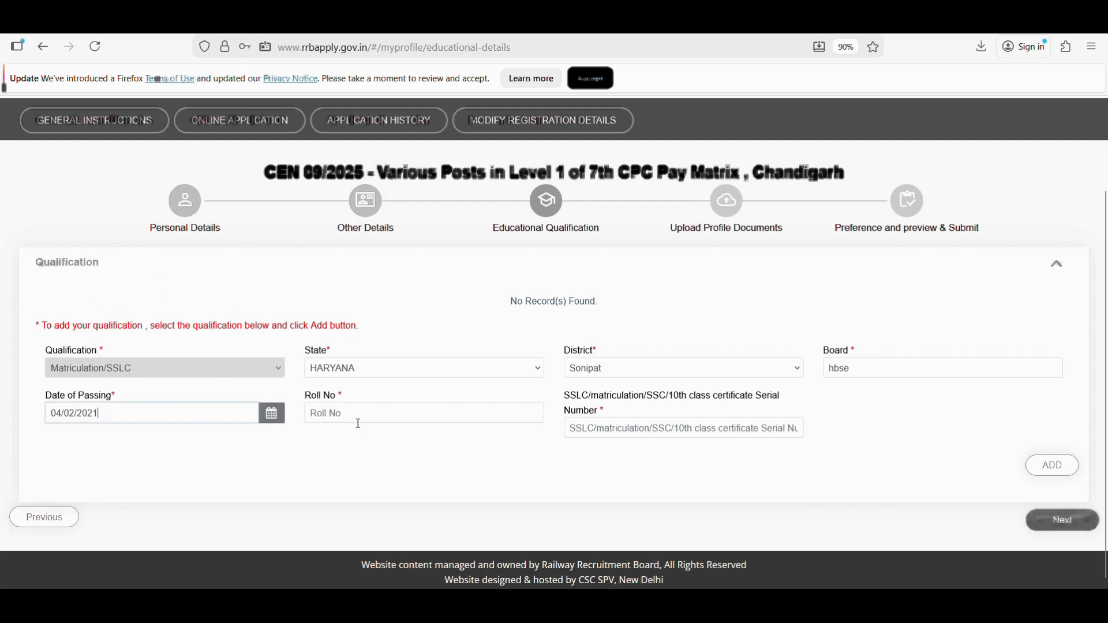
left_click(359, 415)
type("12345677")
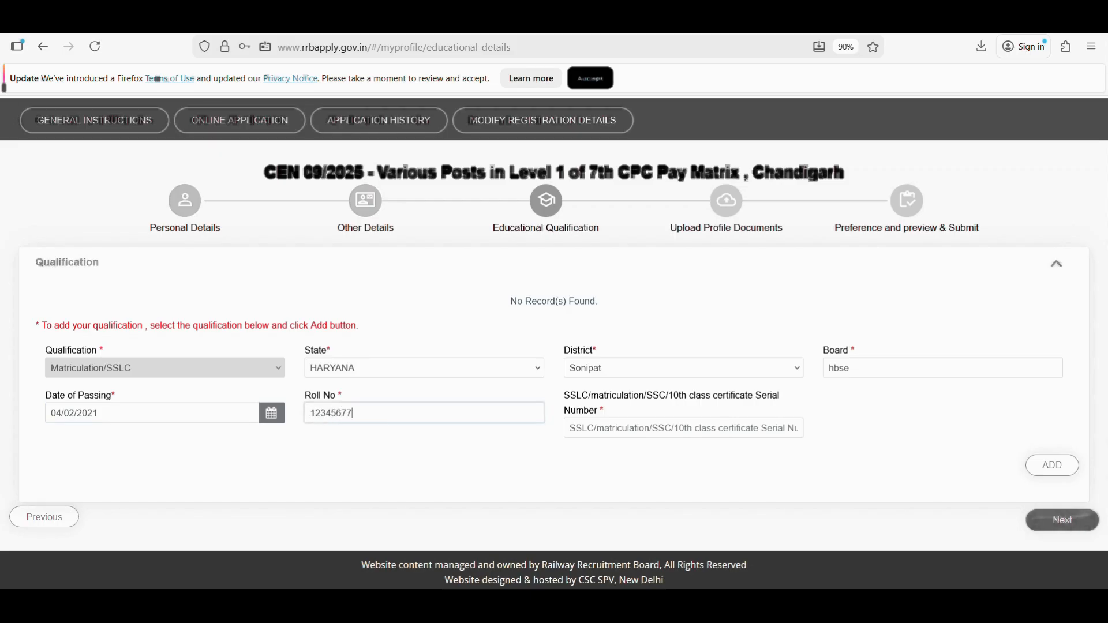
left_click(649, 432)
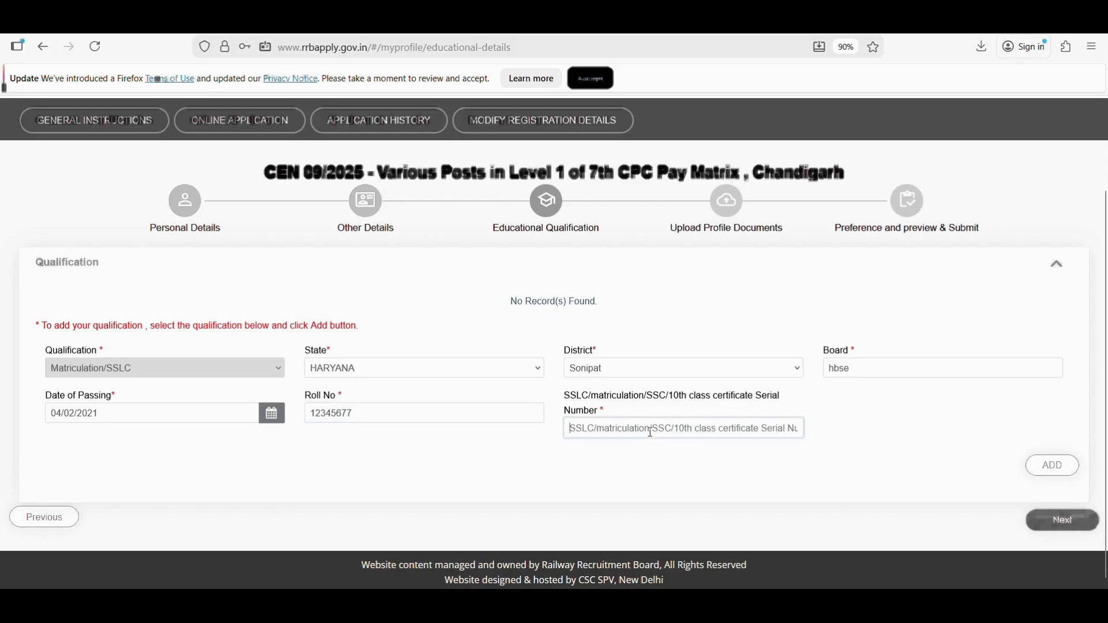
type("112233")
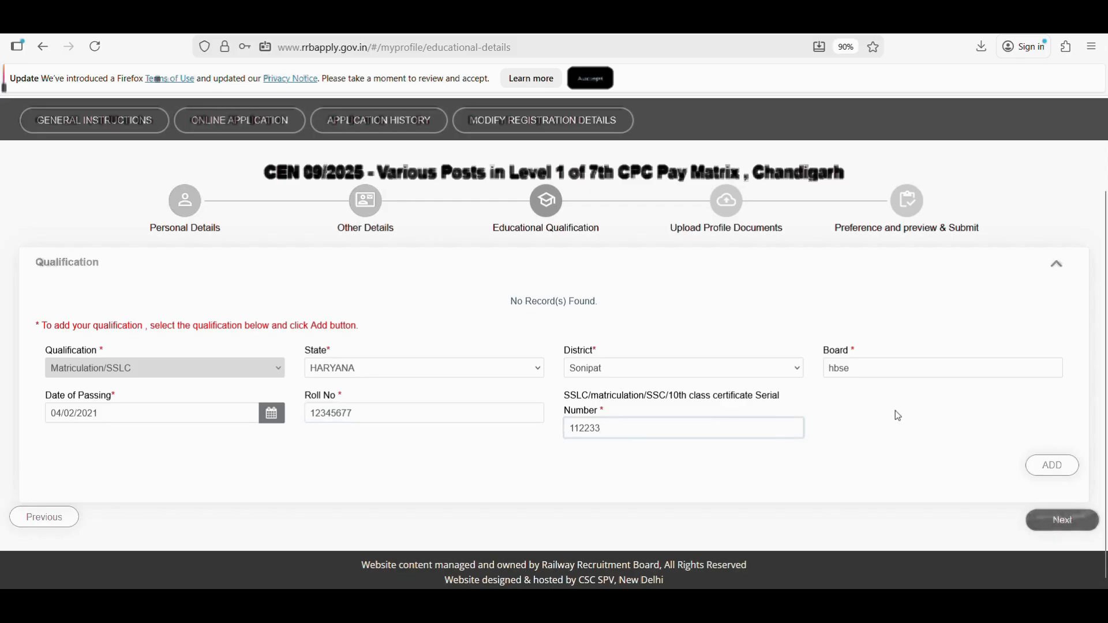
left_click(1061, 471)
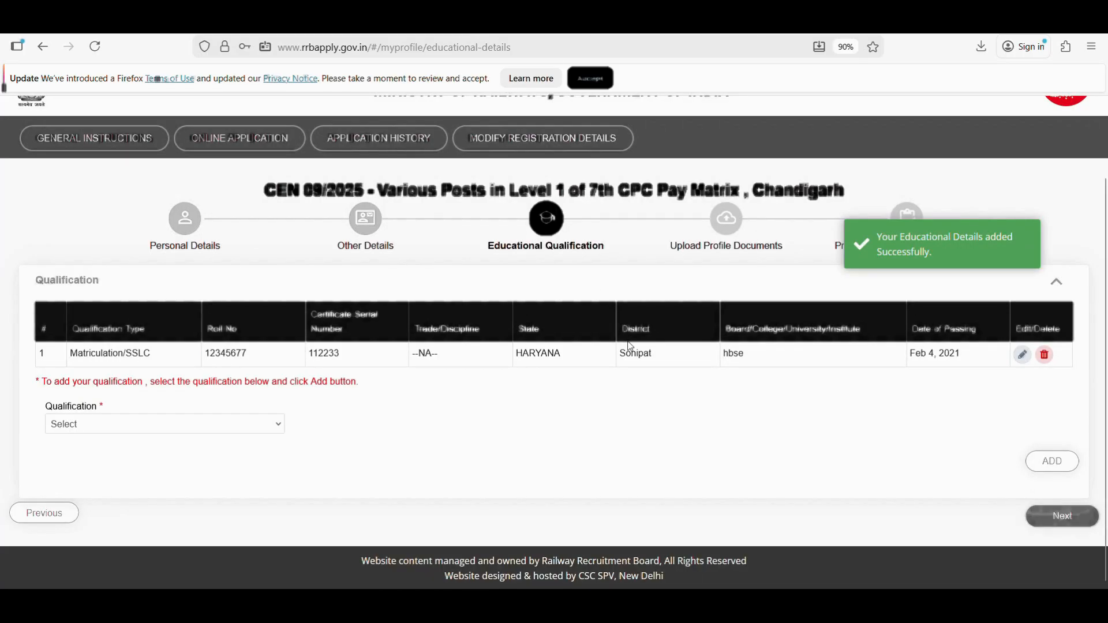
Move on to document upload, allow camera access, and request the mobile photo-capture QR code
left_click(1053, 515)
scroll(498, 428, "down", 4)
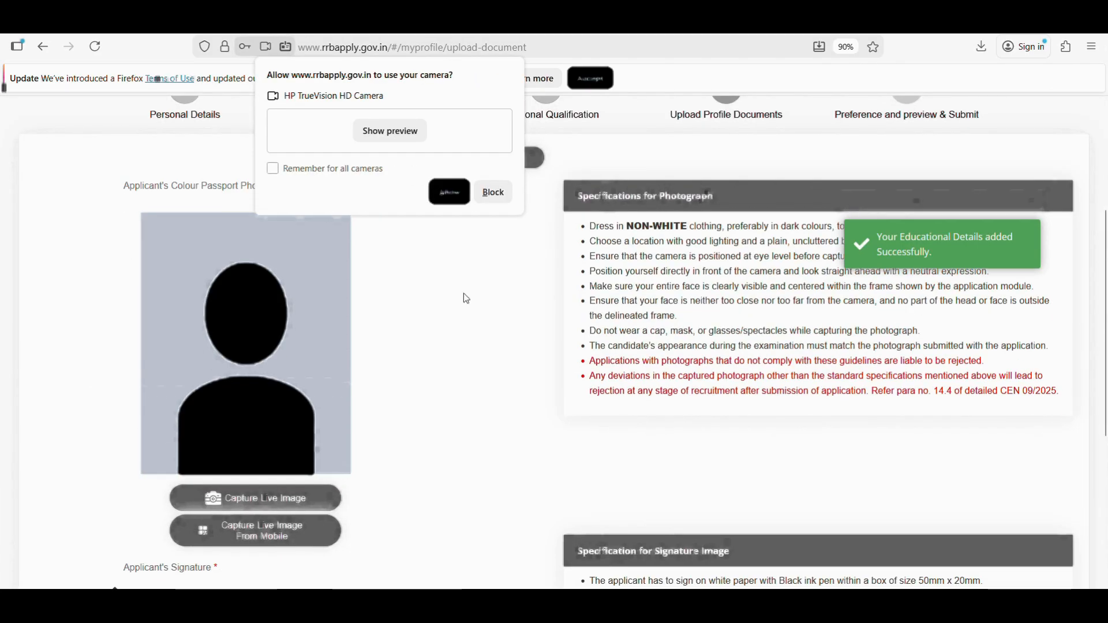
left_click(448, 191)
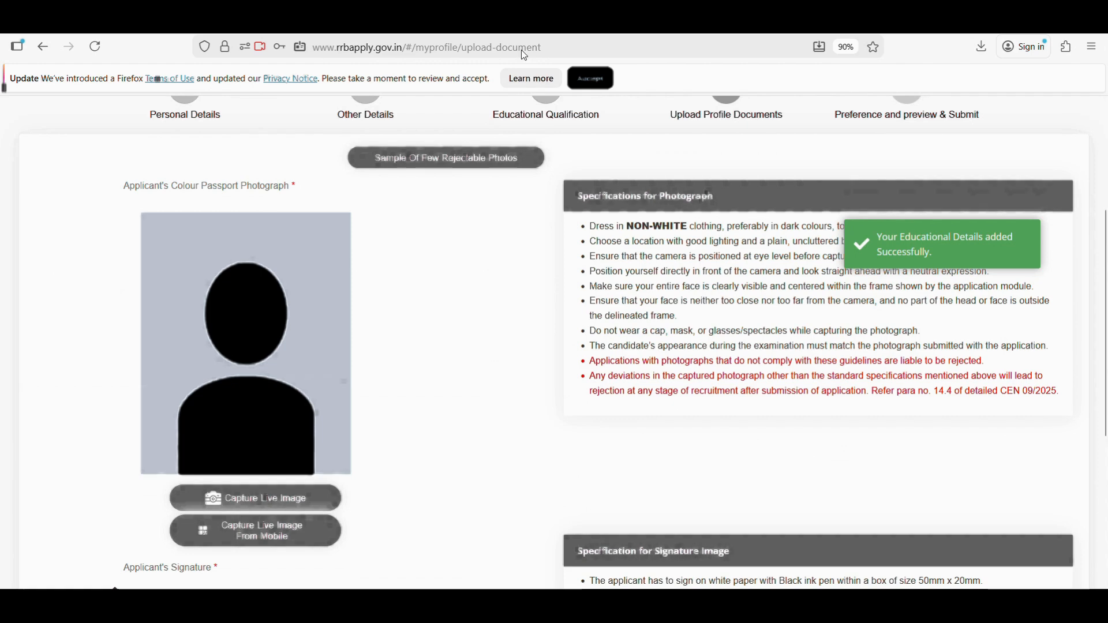
scroll(472, 362, "down", 3)
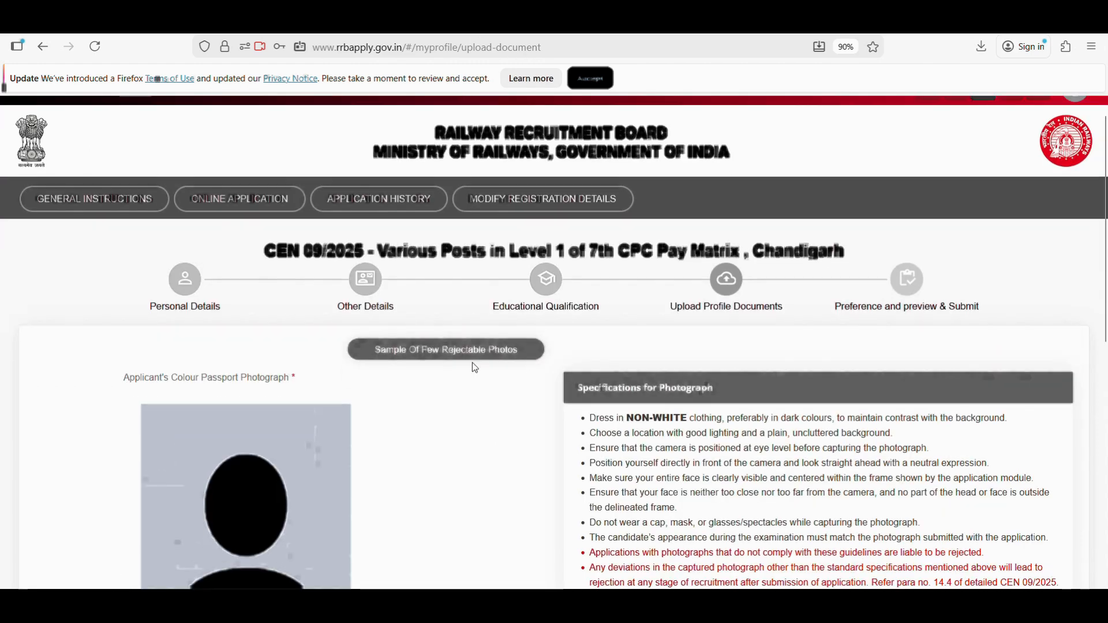
scroll(472, 362, "down", 3)
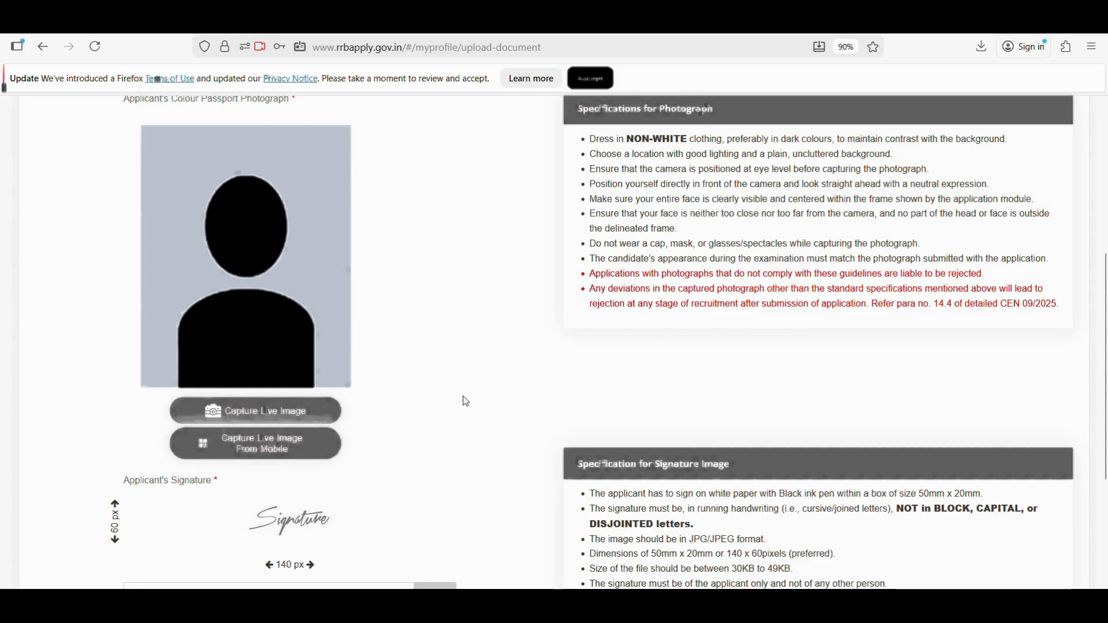
left_click(290, 456)
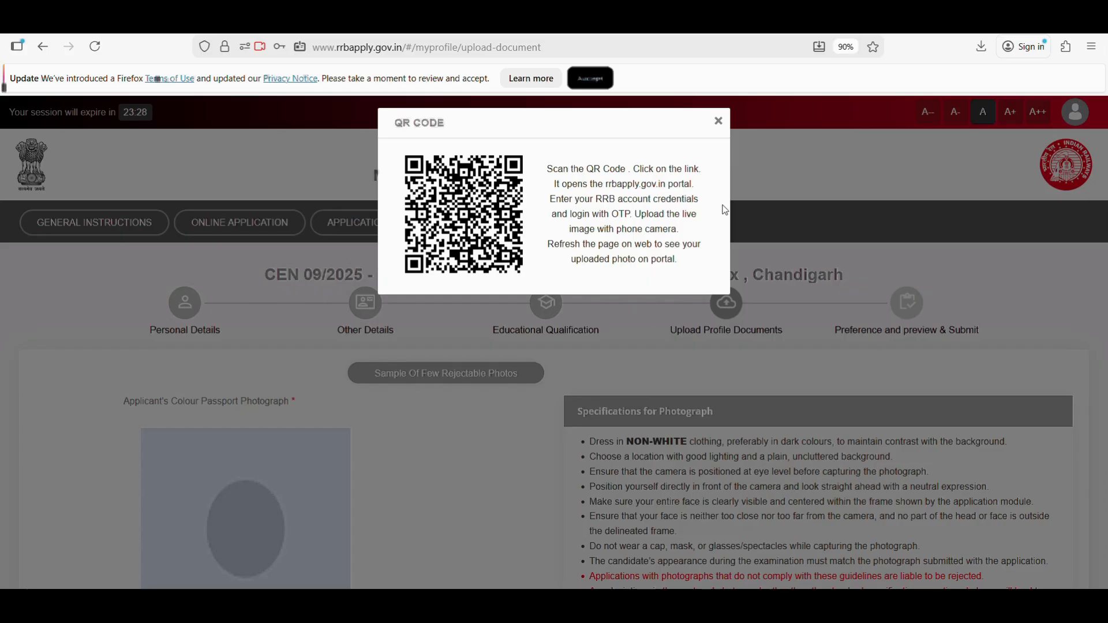
Dismiss the QR code dialog and start the live photo capture instead
left_click(735, 231)
scroll(744, 362, "down", 5)
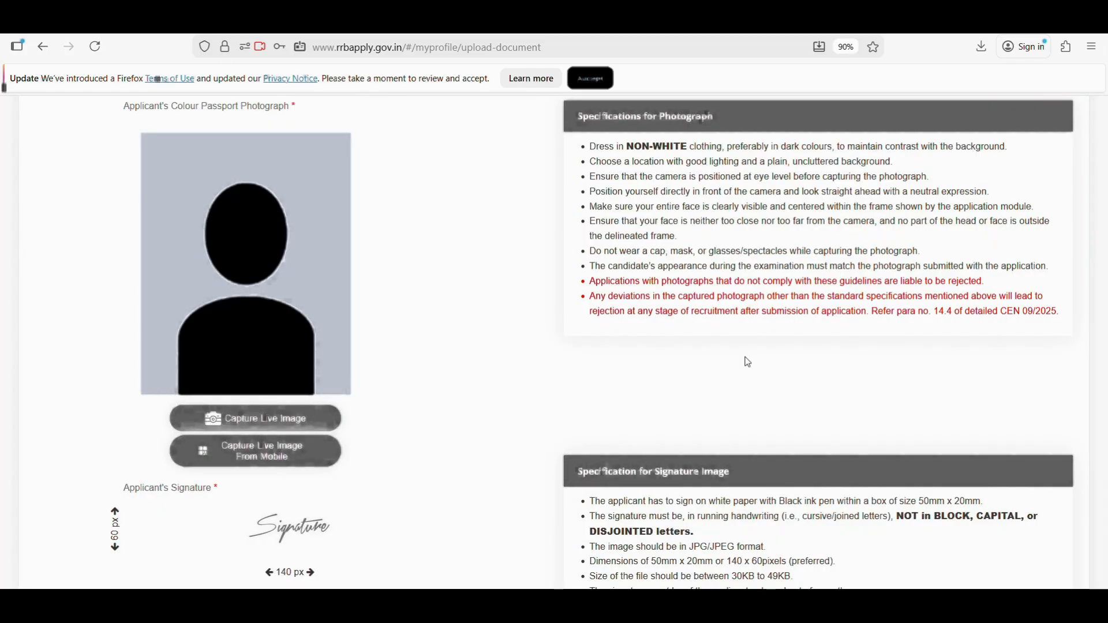
scroll(748, 362, "down", 2)
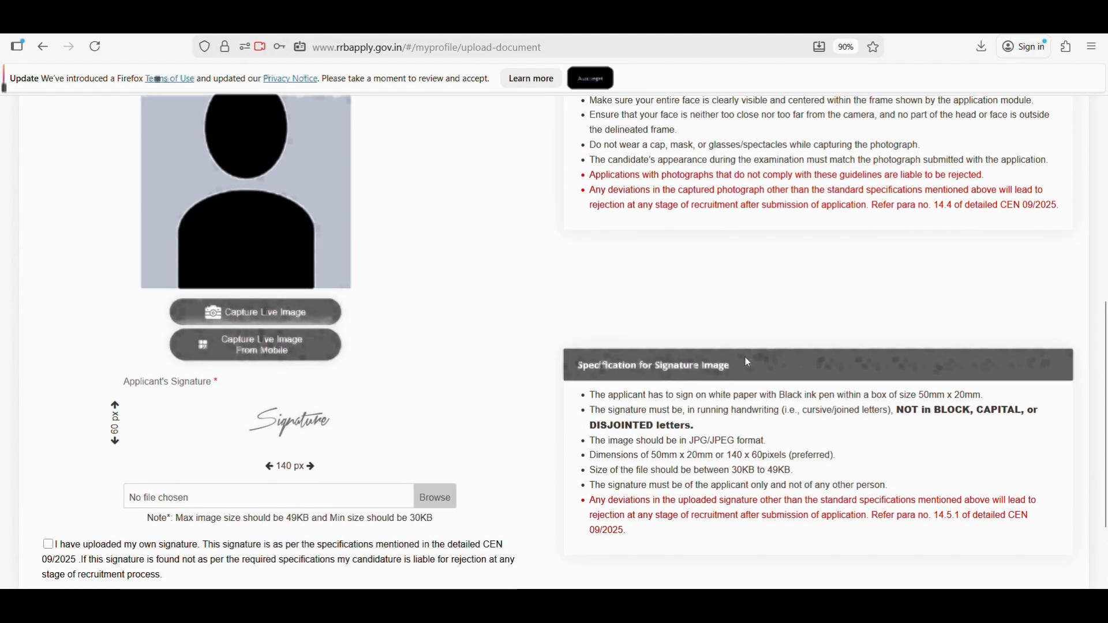
scroll(748, 362, "down", 2)
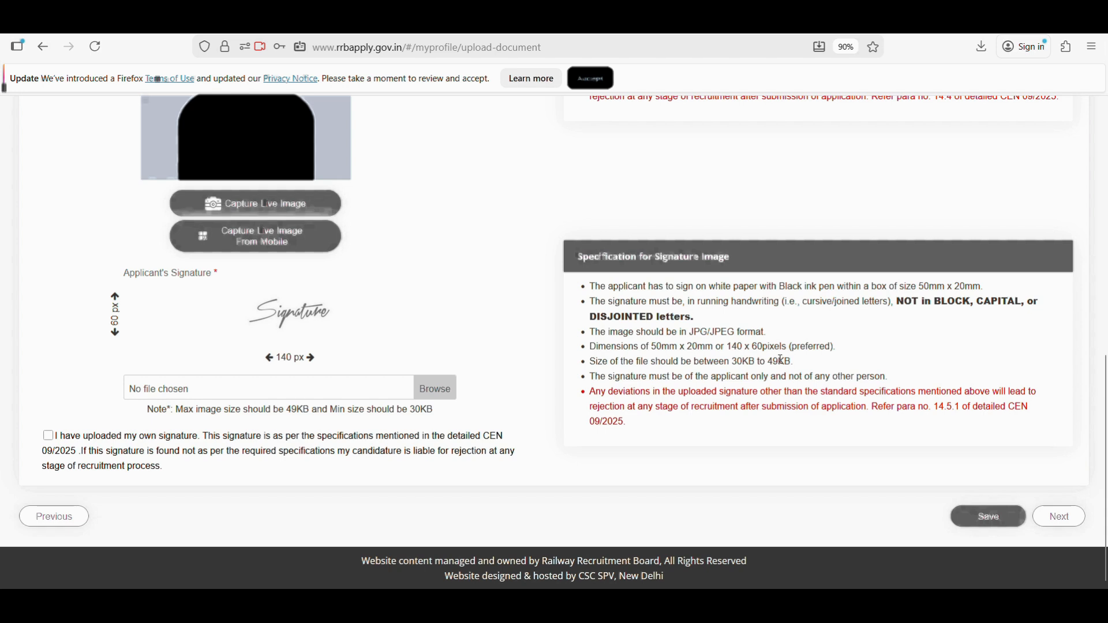
scroll(635, 404, "down", 1)
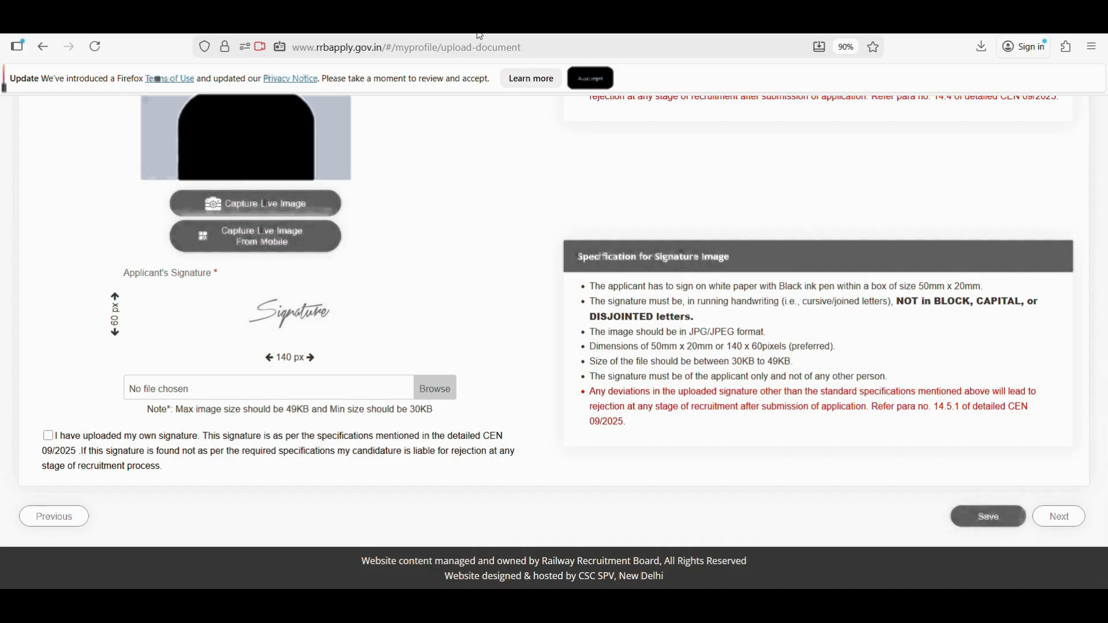
left_click(319, 203)
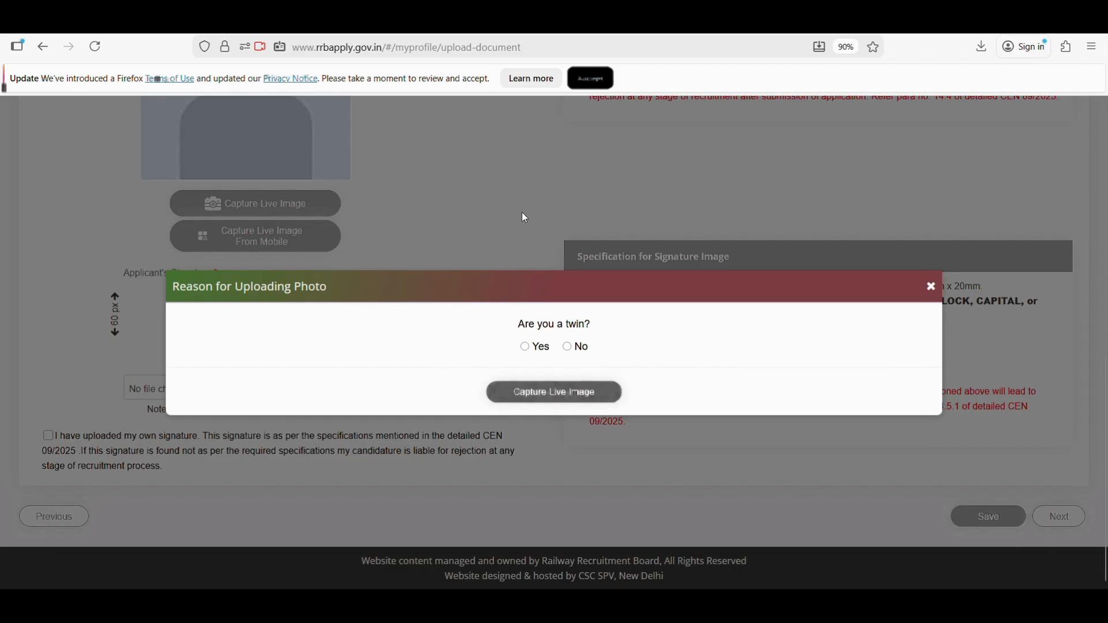
Answer No to the twin question and continue with the live photo capture
left_click(568, 347)
left_click(573, 392)
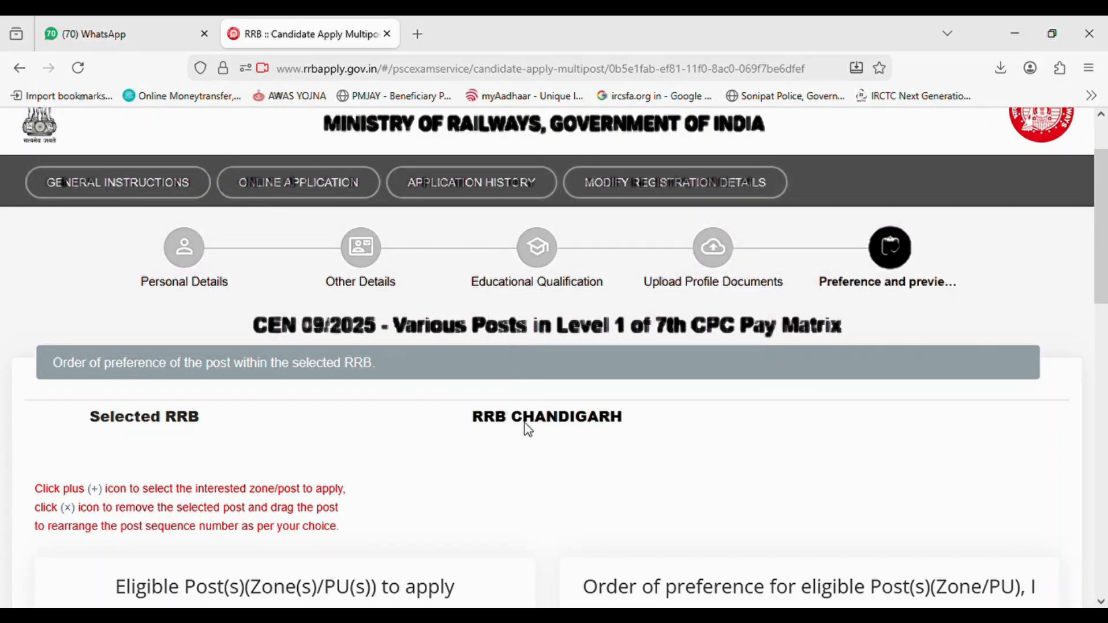
Add all eligible posts to the preference order, starting with ASSISTANT TRD
scroll(61, 255, "down", 5)
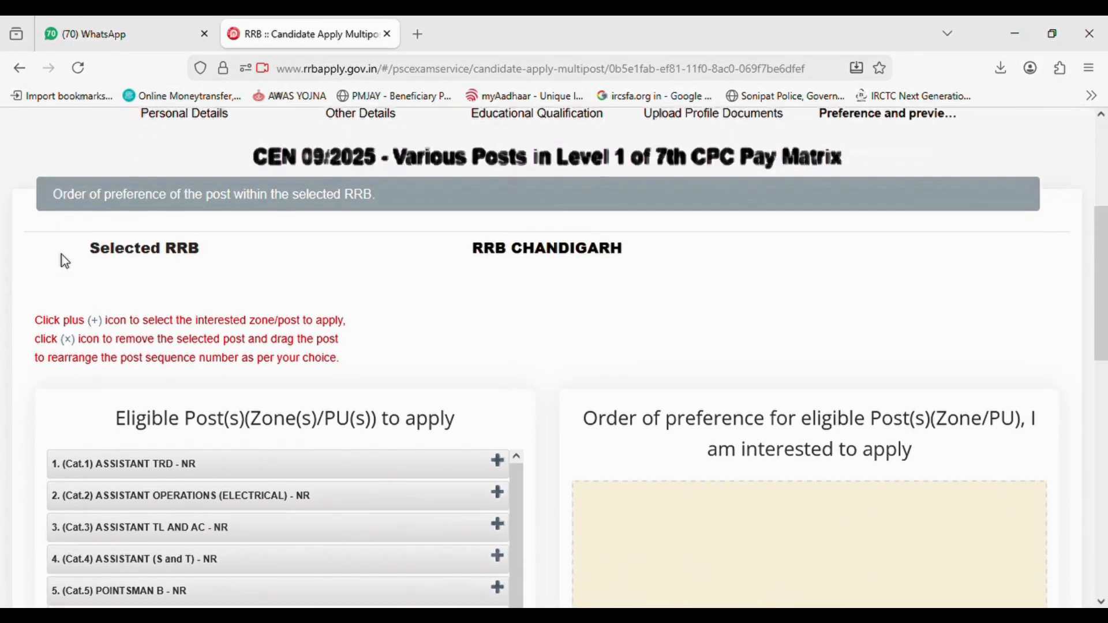
scroll(629, 435, "up", 4)
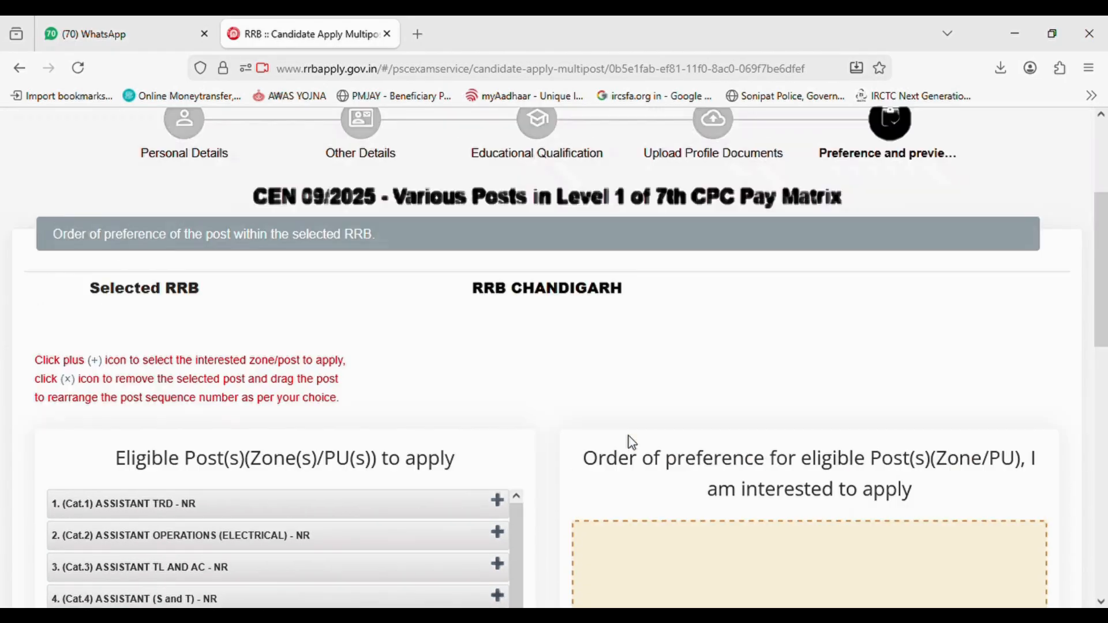
scroll(549, 369, "down", 5)
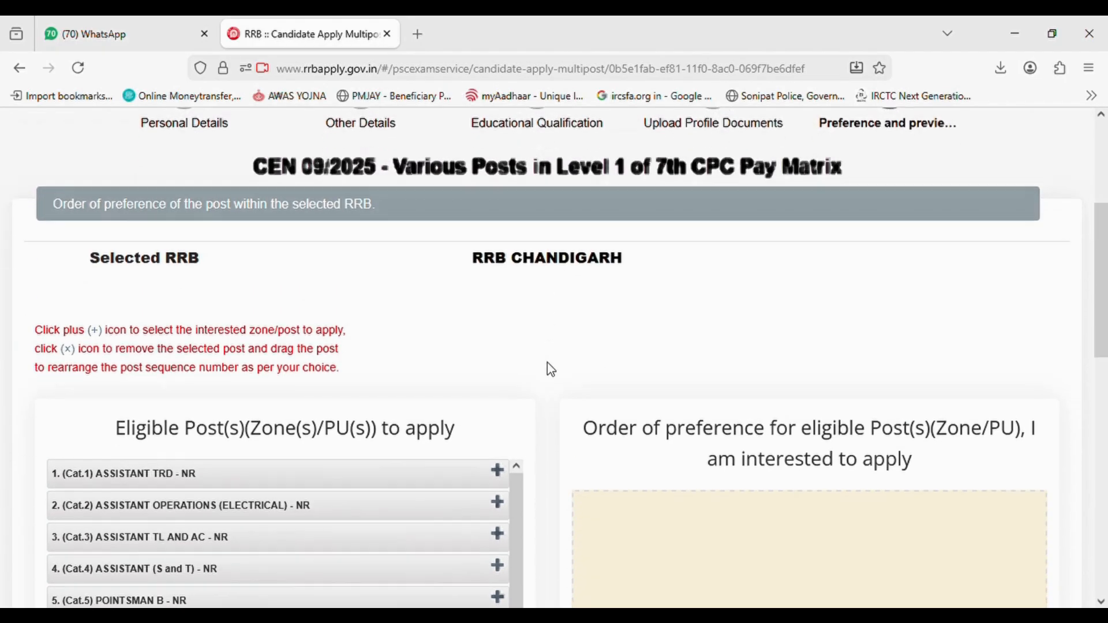
left_click(510, 220)
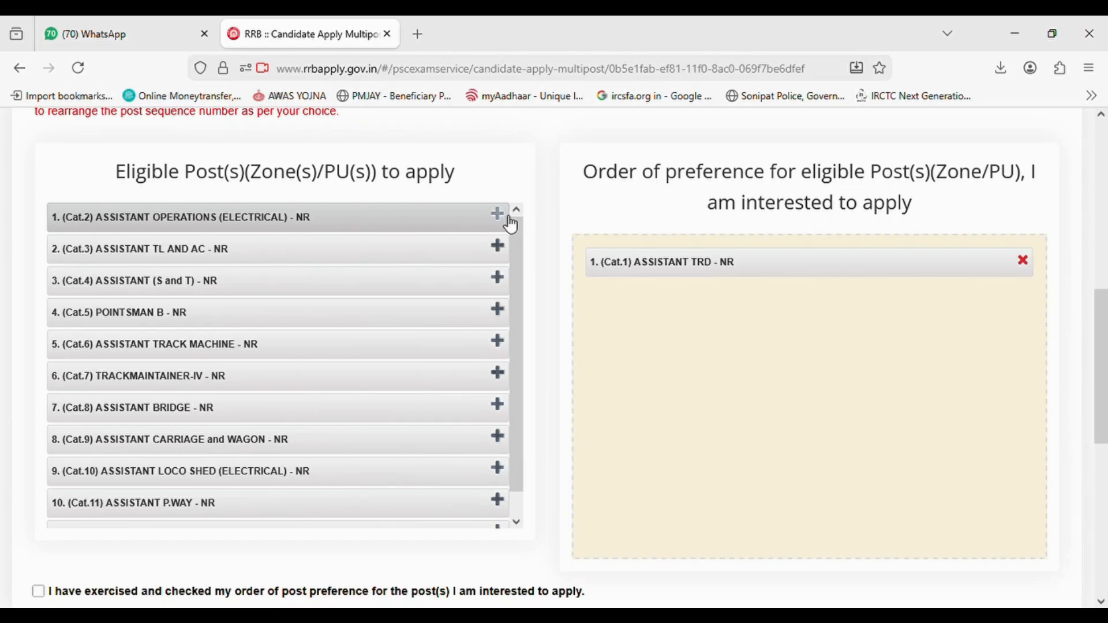
left_click(511, 220)
left_click(513, 220)
left_click(513, 220)
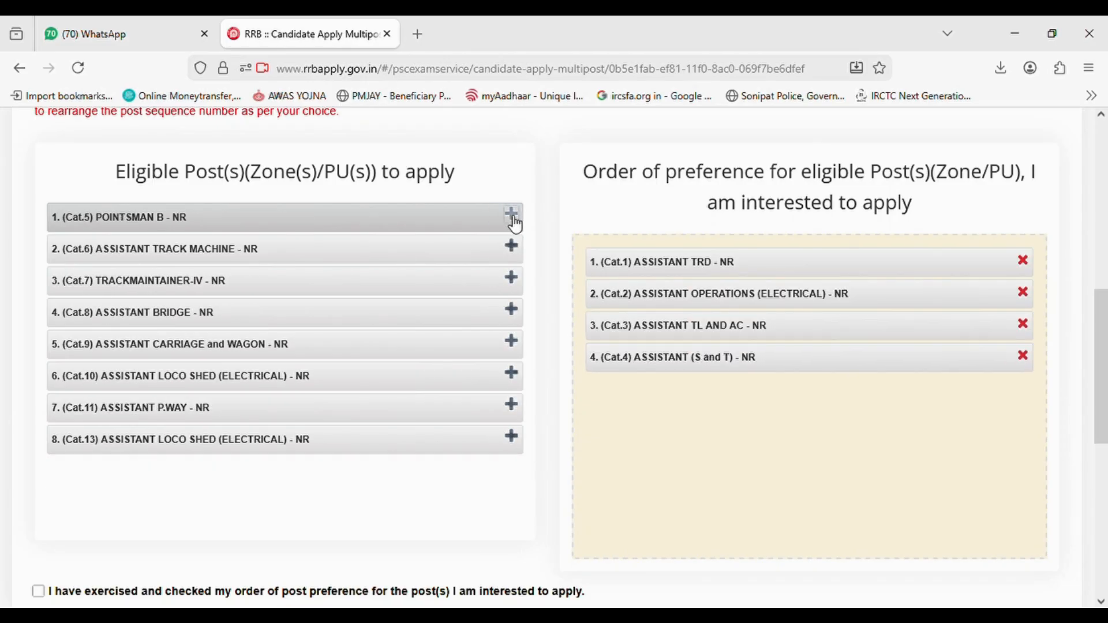
left_click(514, 220)
left_click(514, 219)
left_click(513, 219)
left_click(513, 220)
left_click(513, 220)
left_click(513, 219)
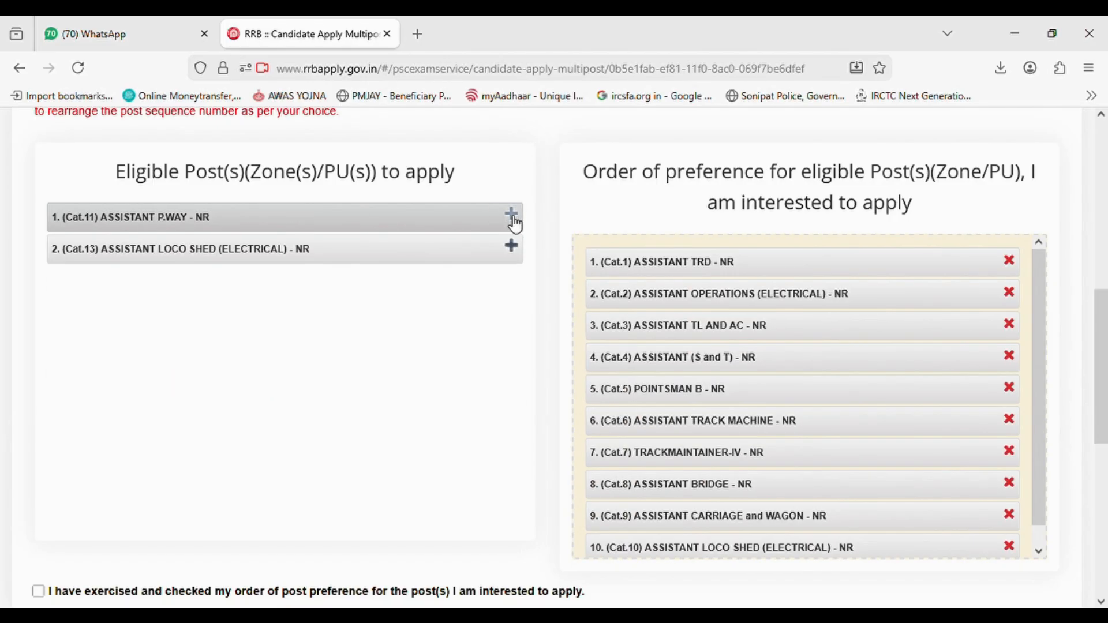
left_click(514, 220)
left_click(513, 220)
Accept the eligibility declaration, set Place to ROHTAK, and save the preferences
scroll(652, 346, "down", 2)
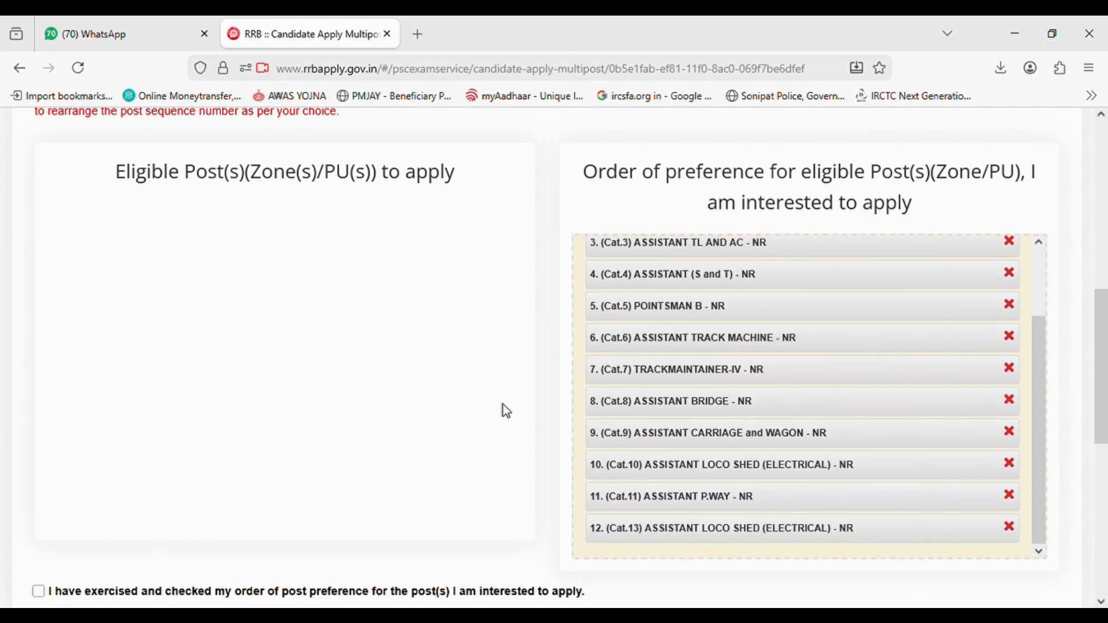
scroll(502, 409, "down", 5)
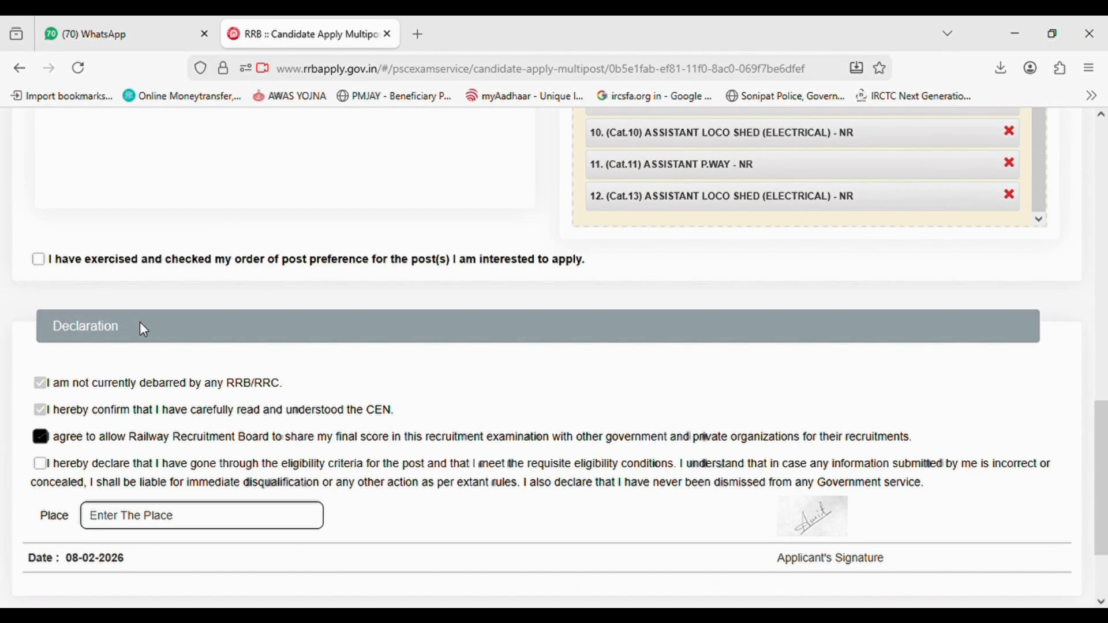
left_click(40, 464)
left_click(153, 521)
type("ROHTAK")
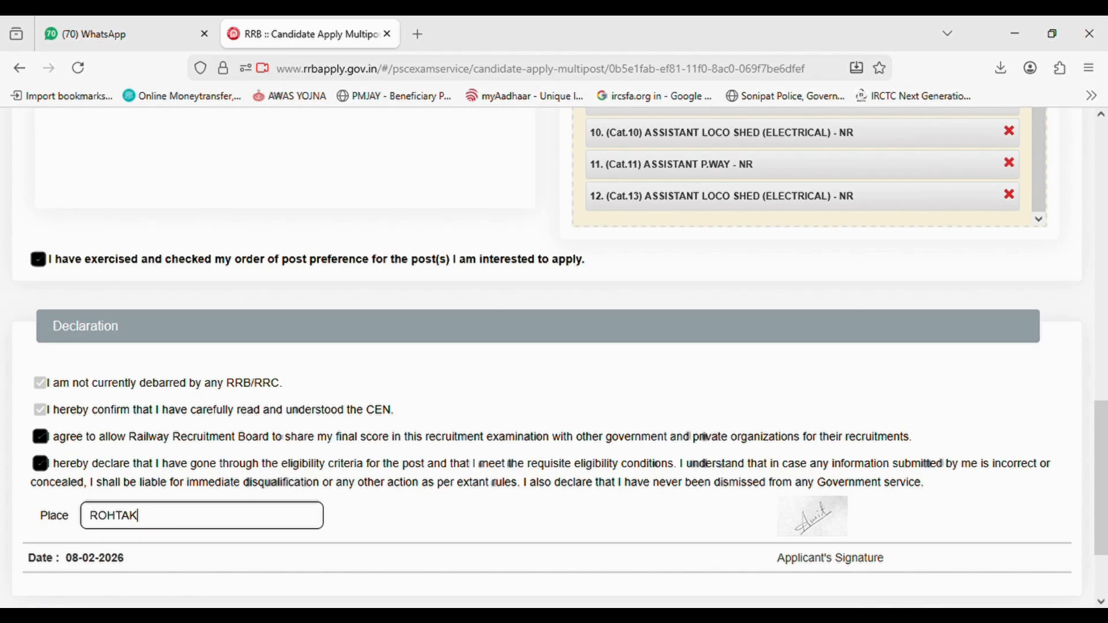
scroll(299, 454, "down", 2)
left_click(874, 517)
Preview and submit the application, accept the payment terms, and proceed to pay the ₹500 fee
left_click(981, 528)
scroll(601, 393, "down", 10)
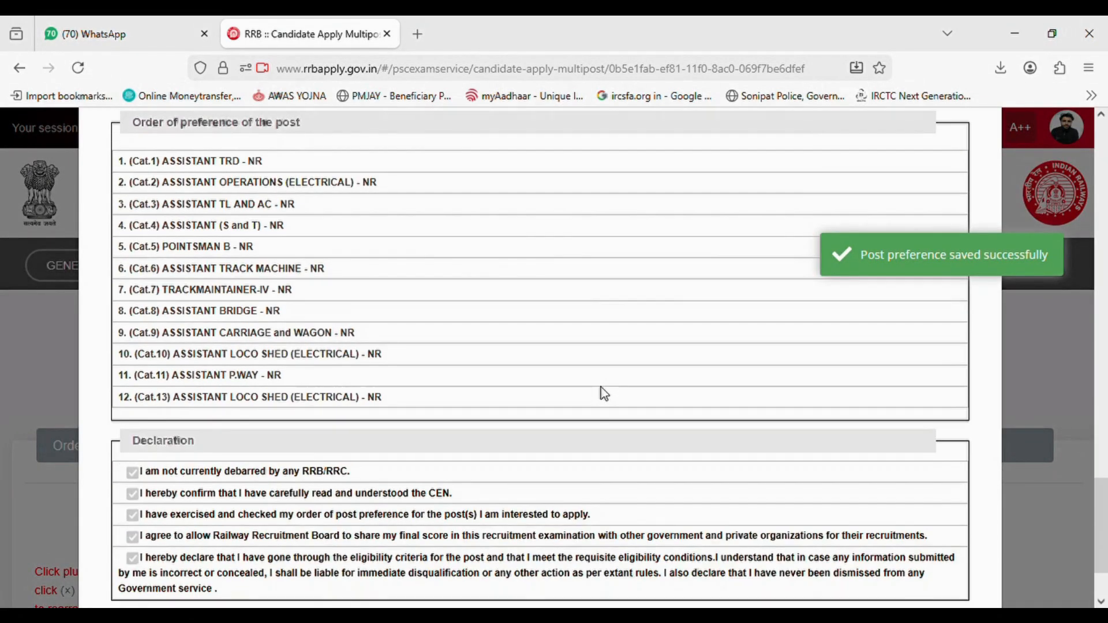
left_click(405, 539)
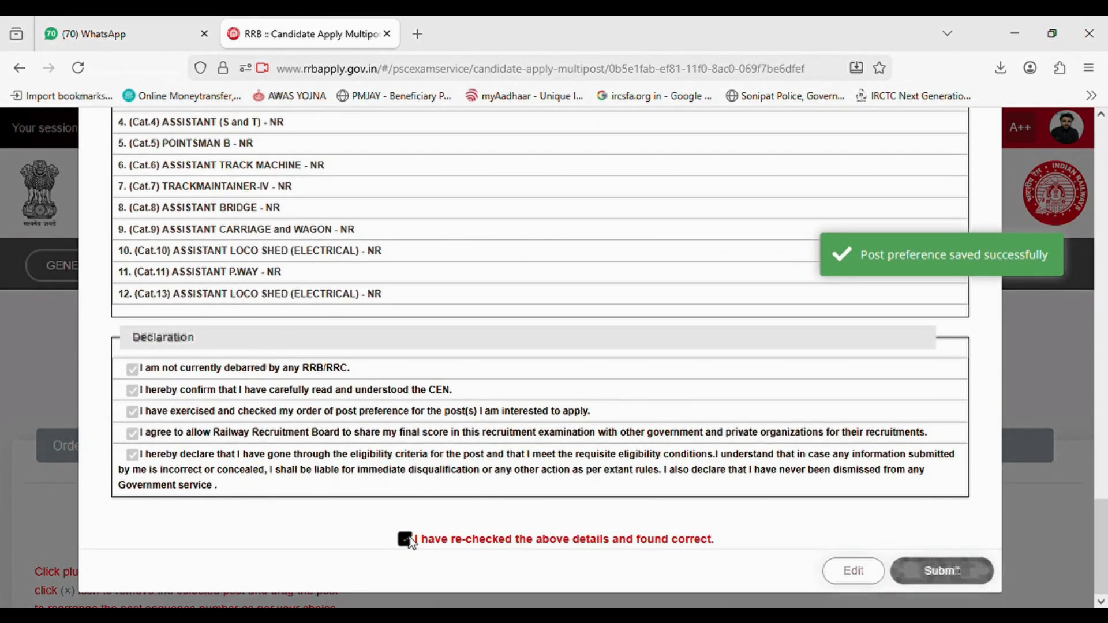
left_click(921, 568)
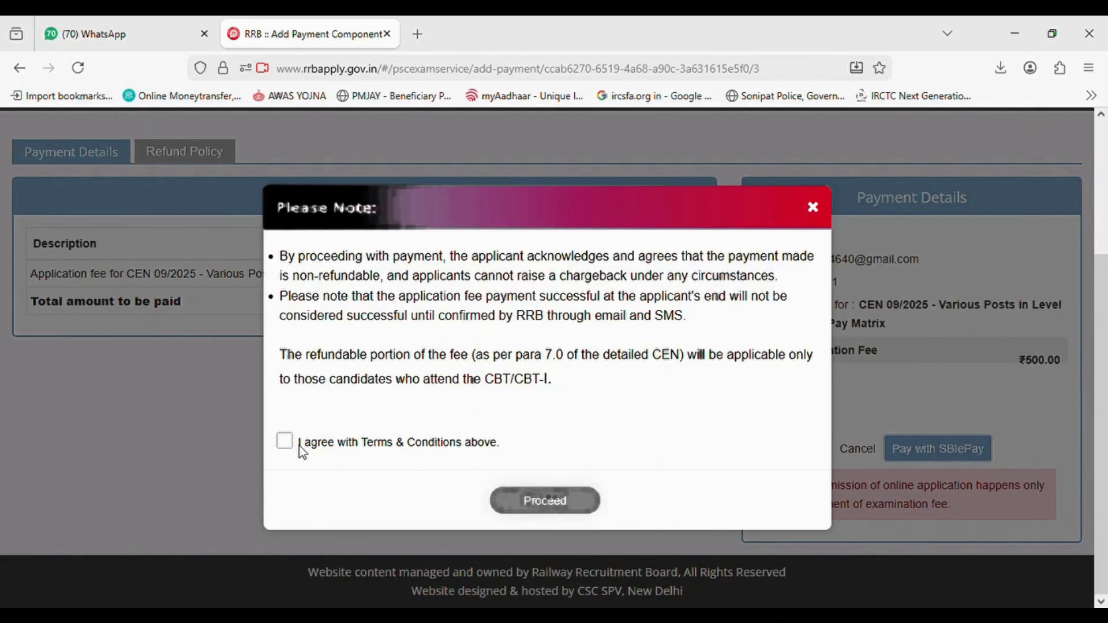
left_click(286, 442)
left_click(547, 499)
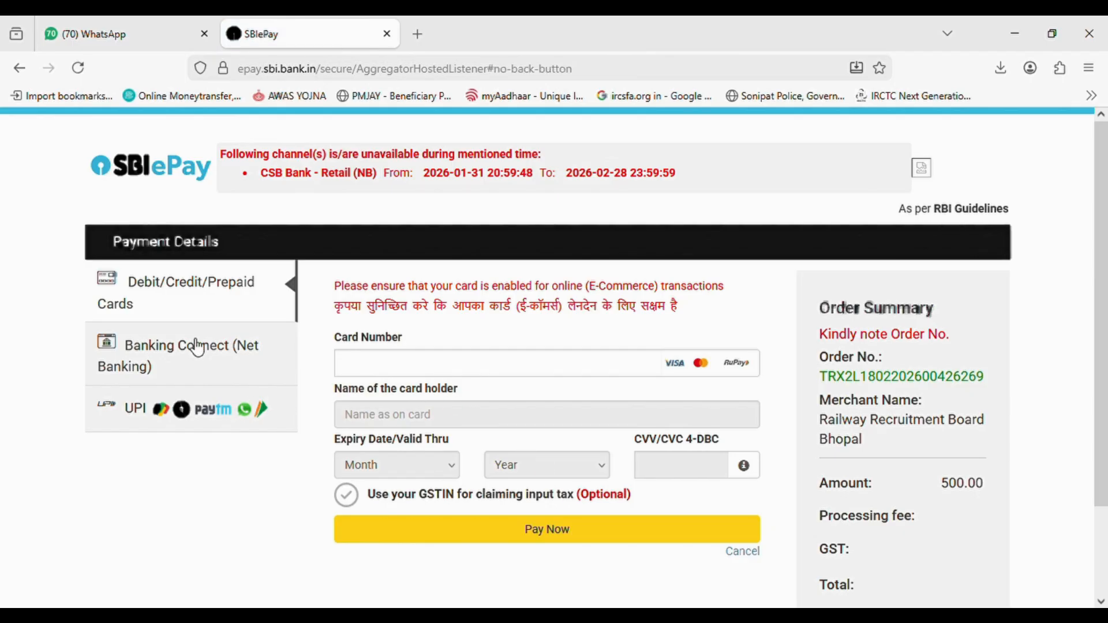
Pay the fee by UPI QR code and review the transaction-in-process notice
left_click(241, 422)
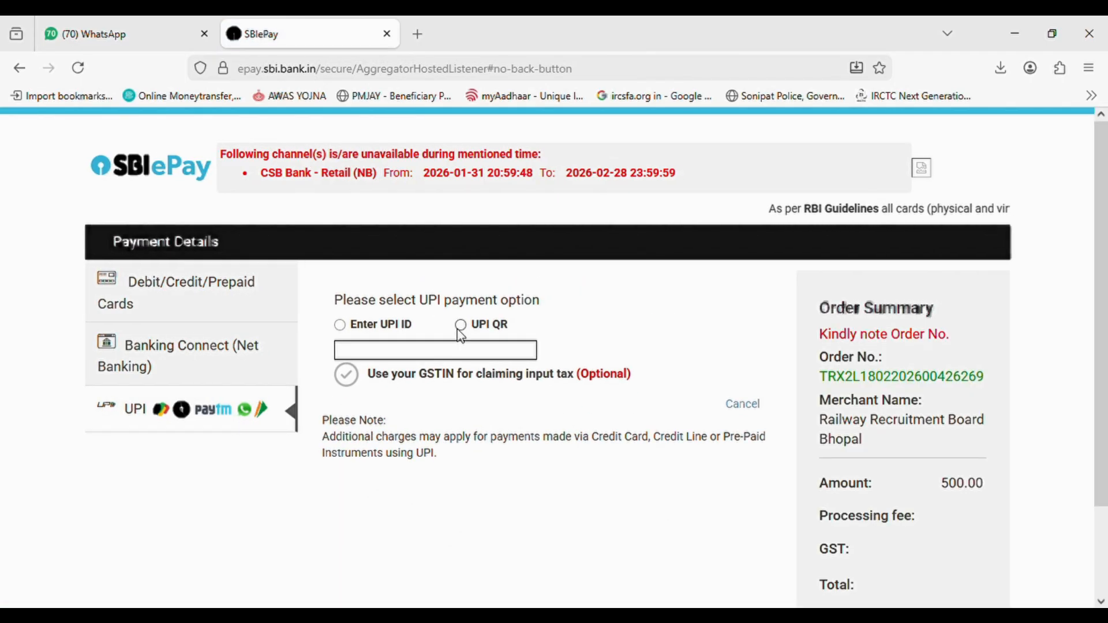
left_click(460, 325)
left_click(582, 404)
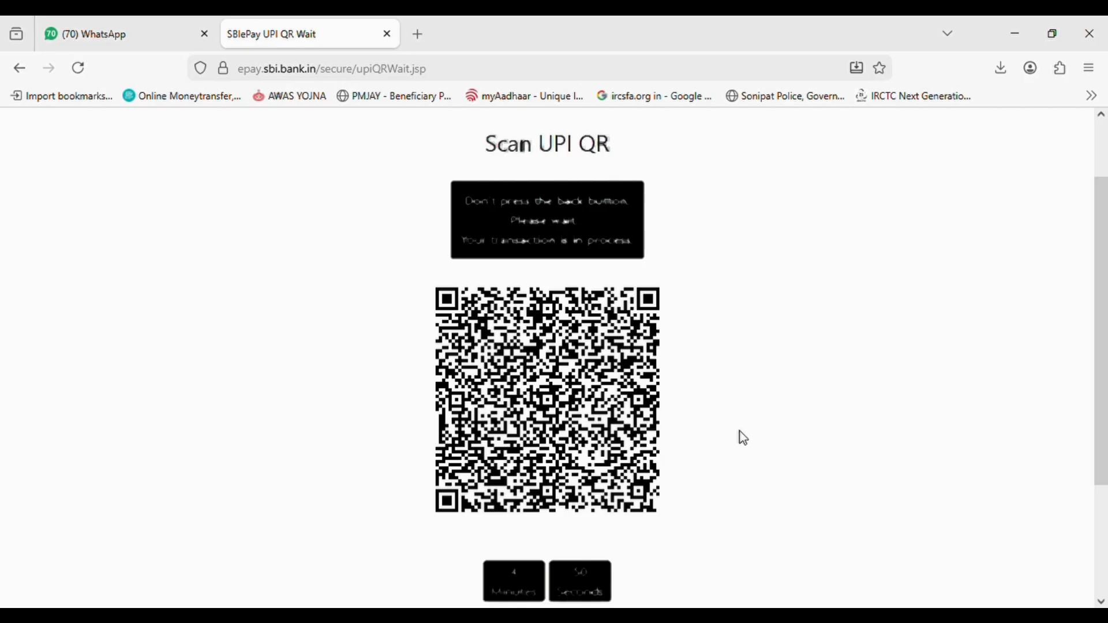
scroll(750, 394, "down", 3)
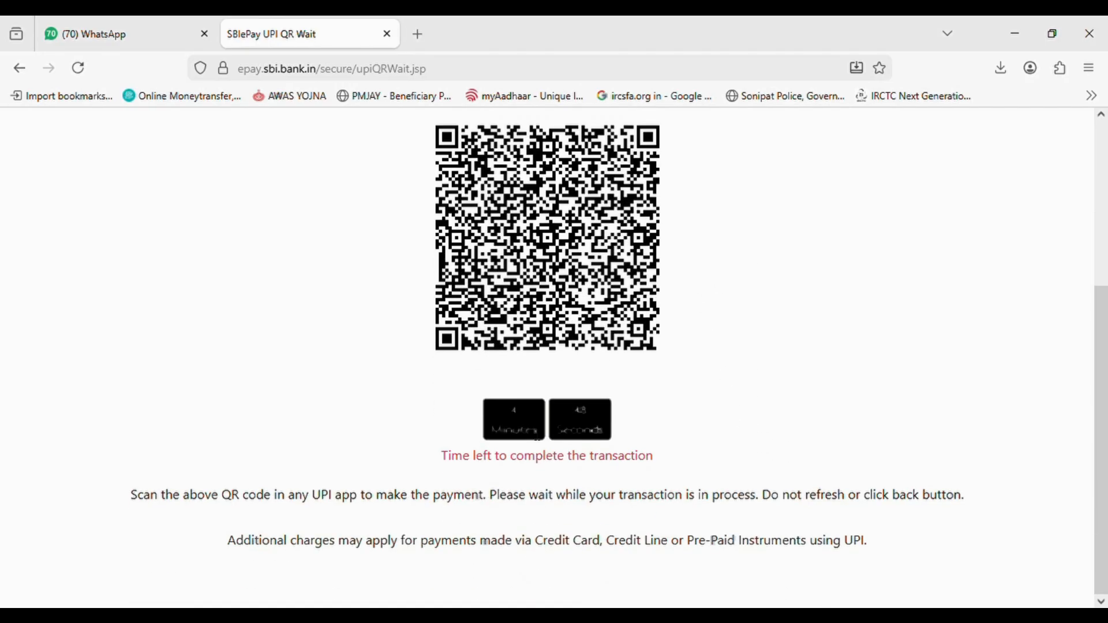
scroll(630, 428, "up", 5)
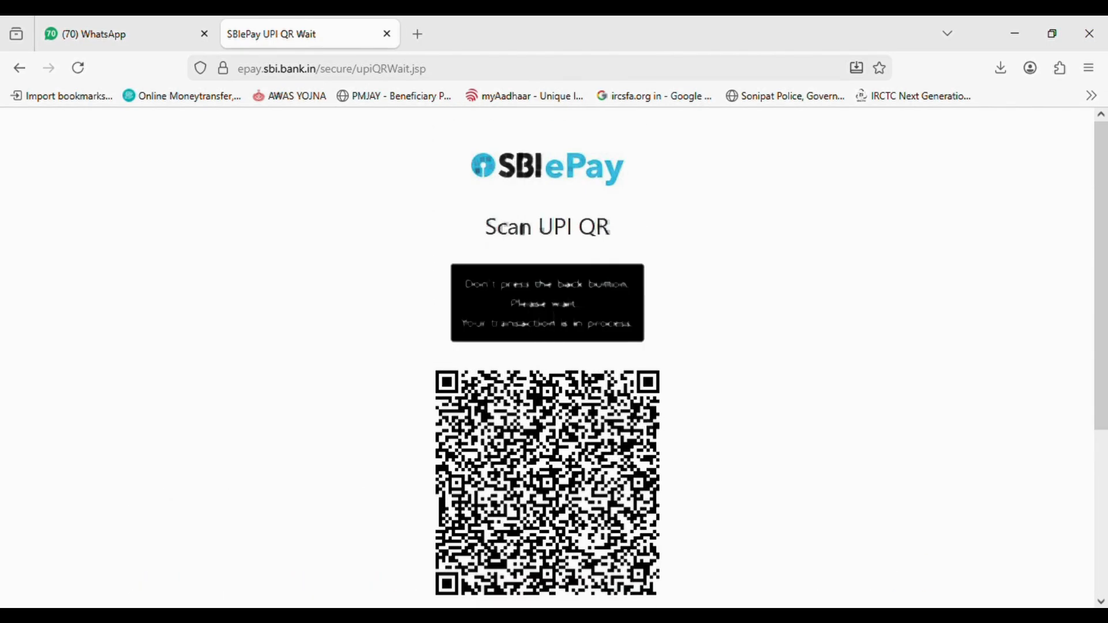
scroll(413, 306, "down", 5)
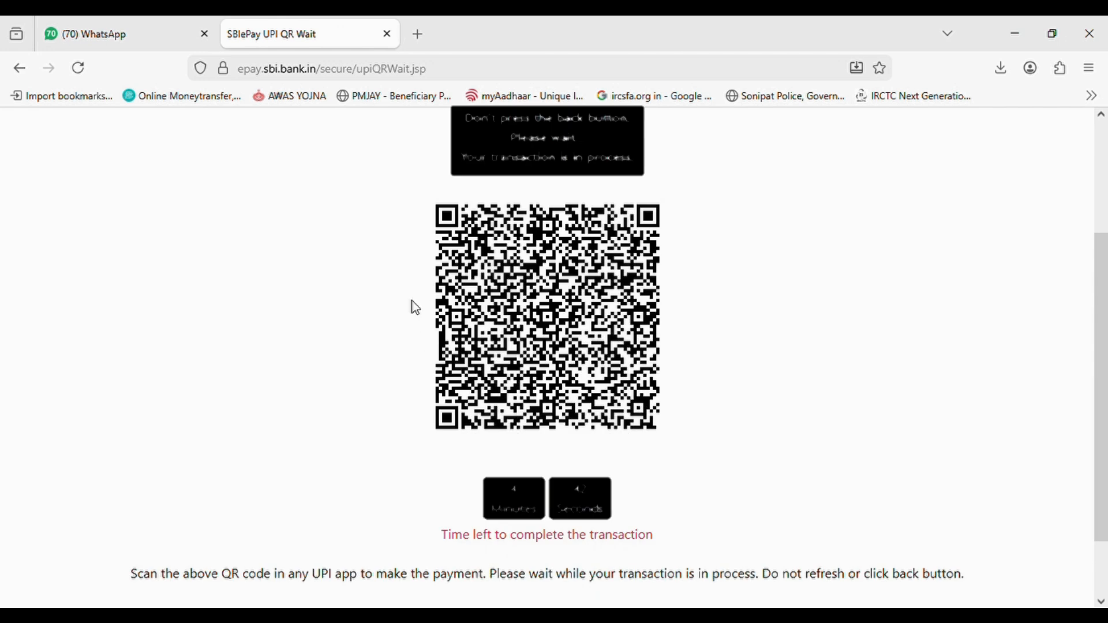
scroll(468, 450, "up", 5)
left_click_drag(465, 283, 641, 334)
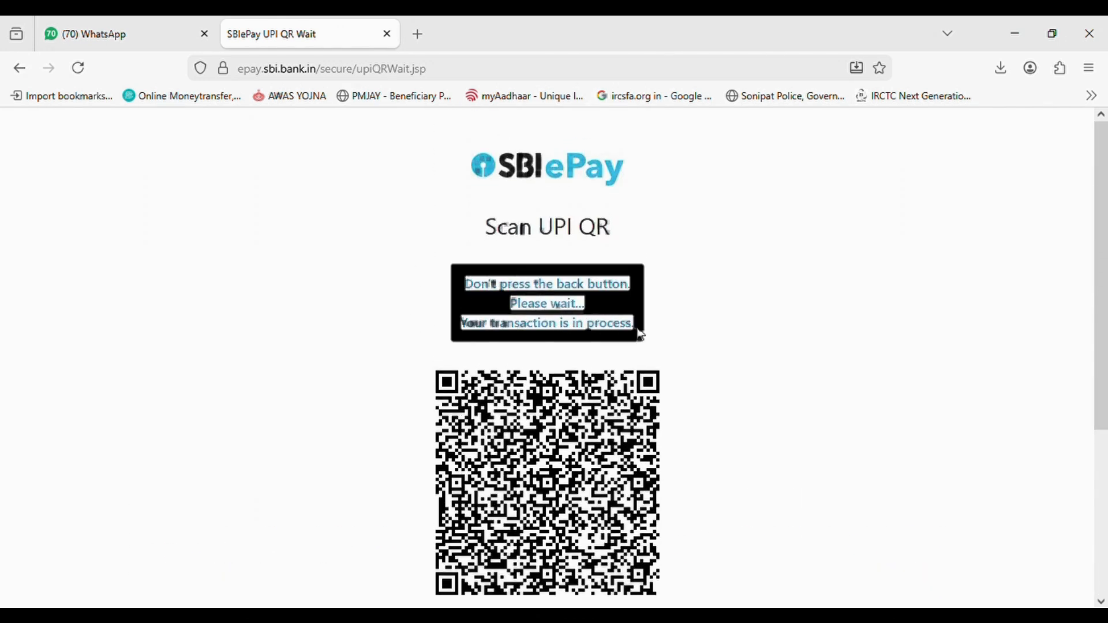
left_click(754, 323)
scroll(750, 330, "down", 5)
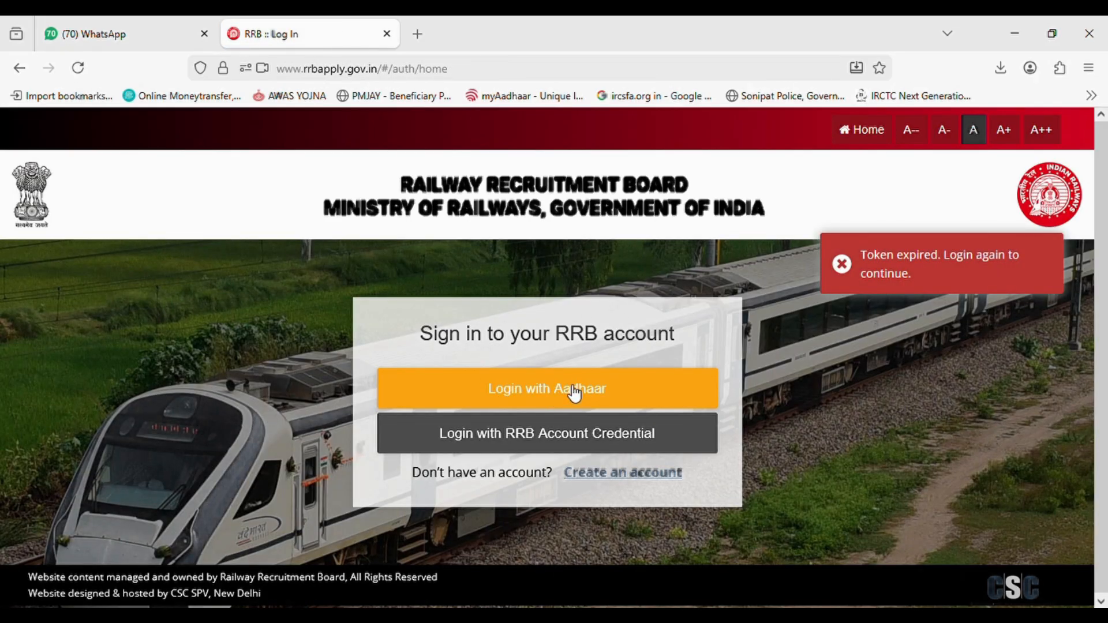
Choose Aadhaar login, enter the Aadhaar number, and consent to request the OTP
left_click(574, 393)
left_click(510, 348)
key("ctrl+v")
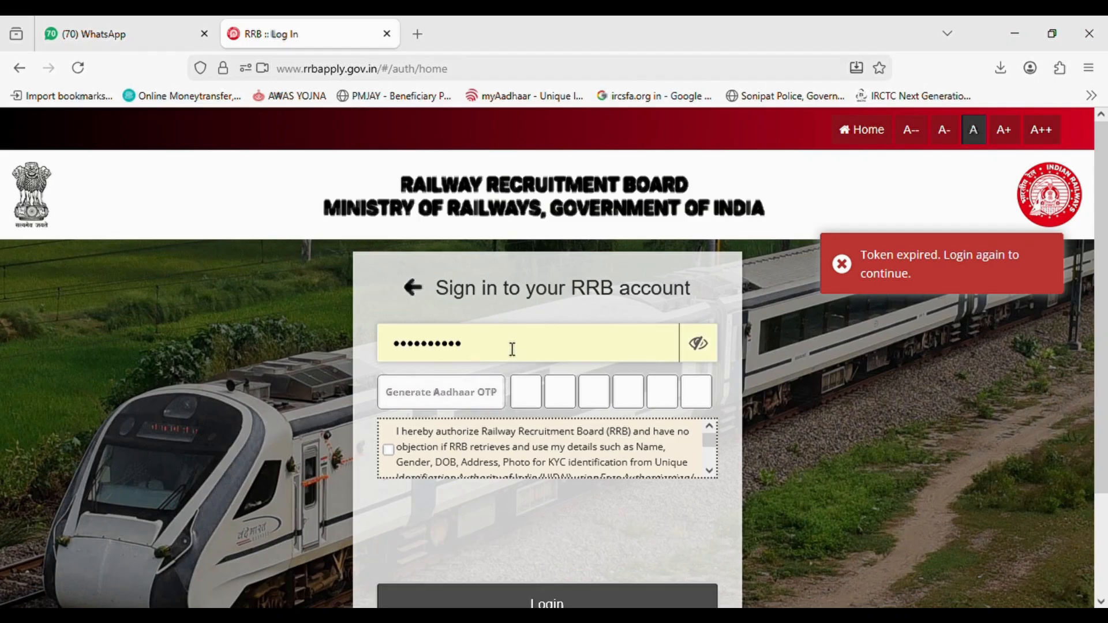
double_click(511, 348)
type("••")
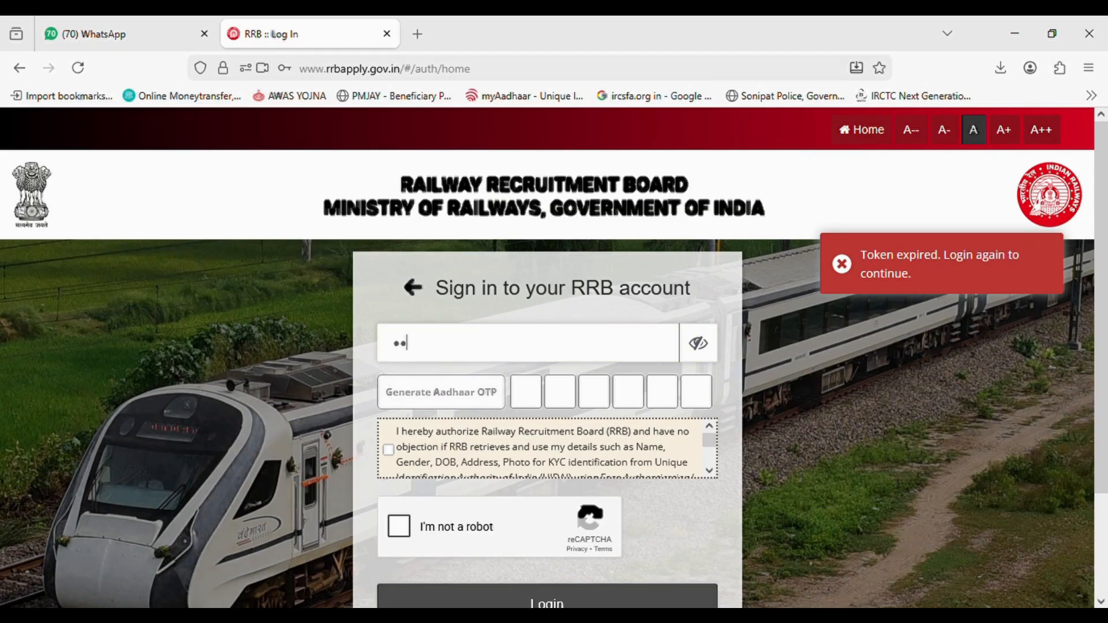
type("••••••")
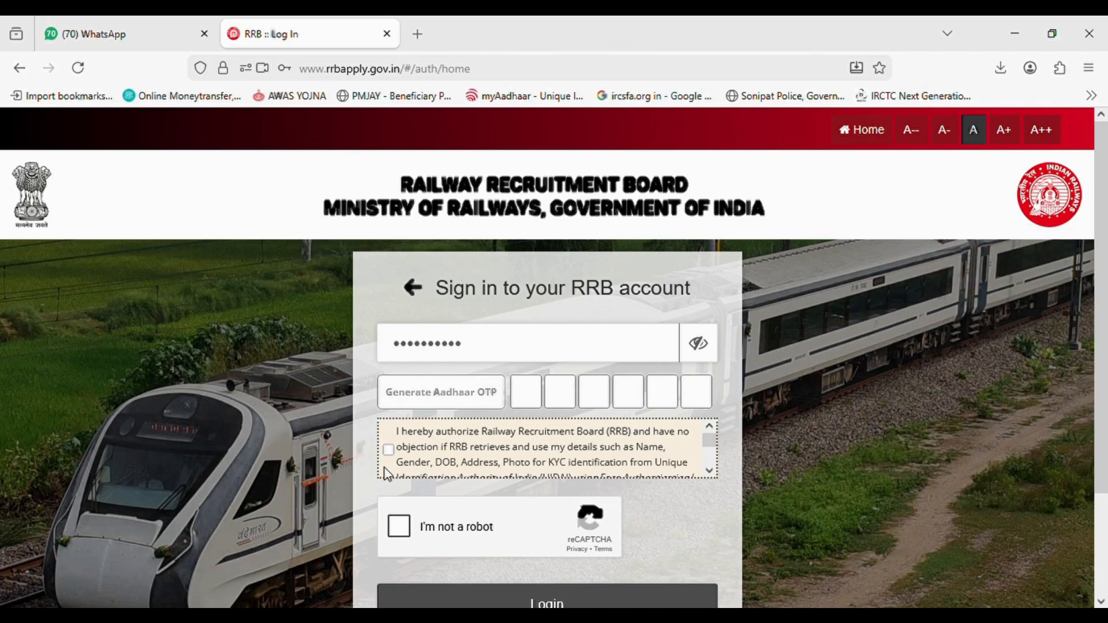
left_click(388, 451)
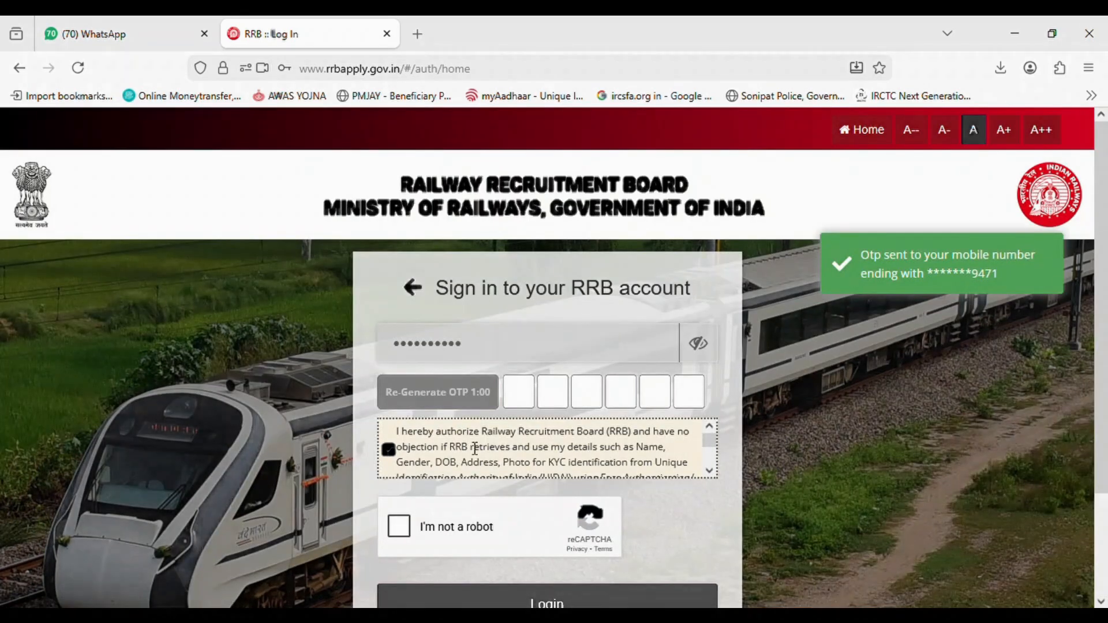
Enter the received OTP, pass the reCAPTCHA check, and log in
left_click(526, 406)
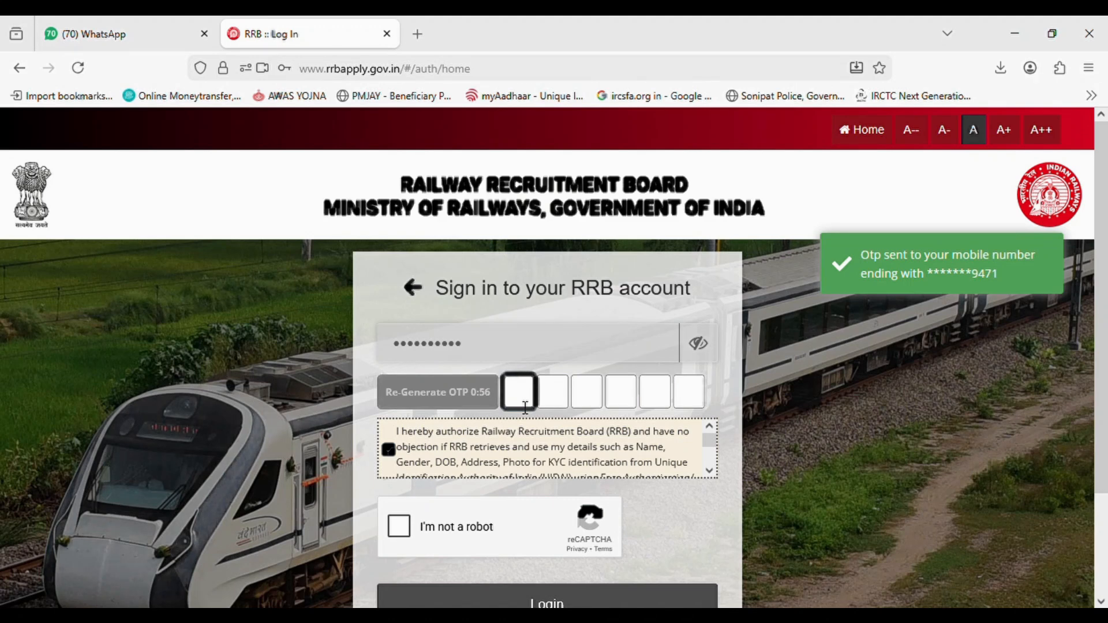
left_click(399, 527)
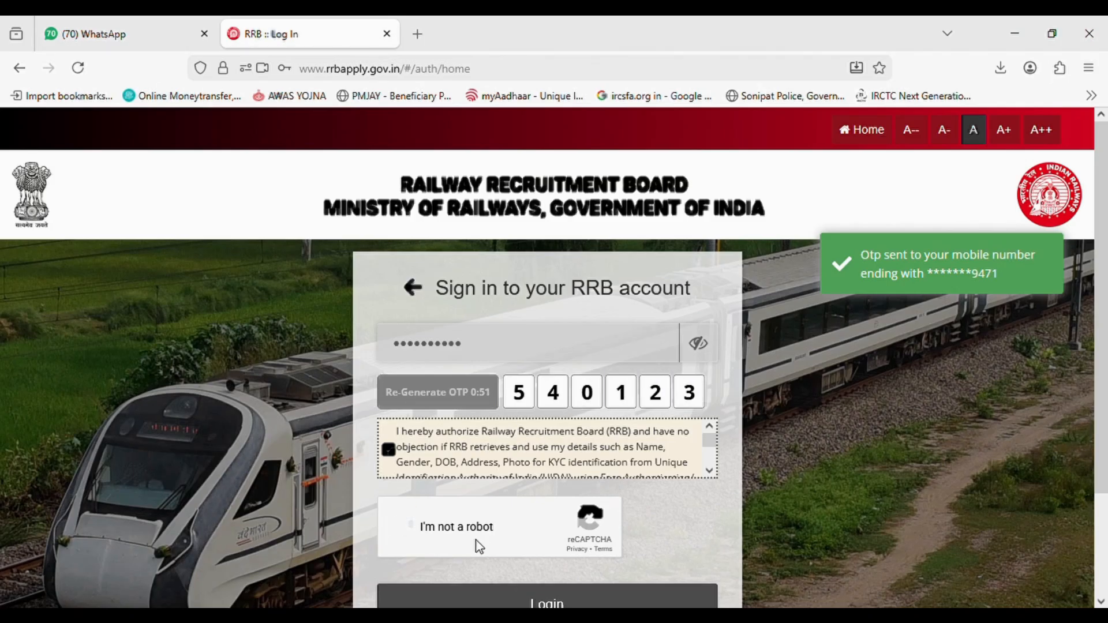
left_click(580, 597)
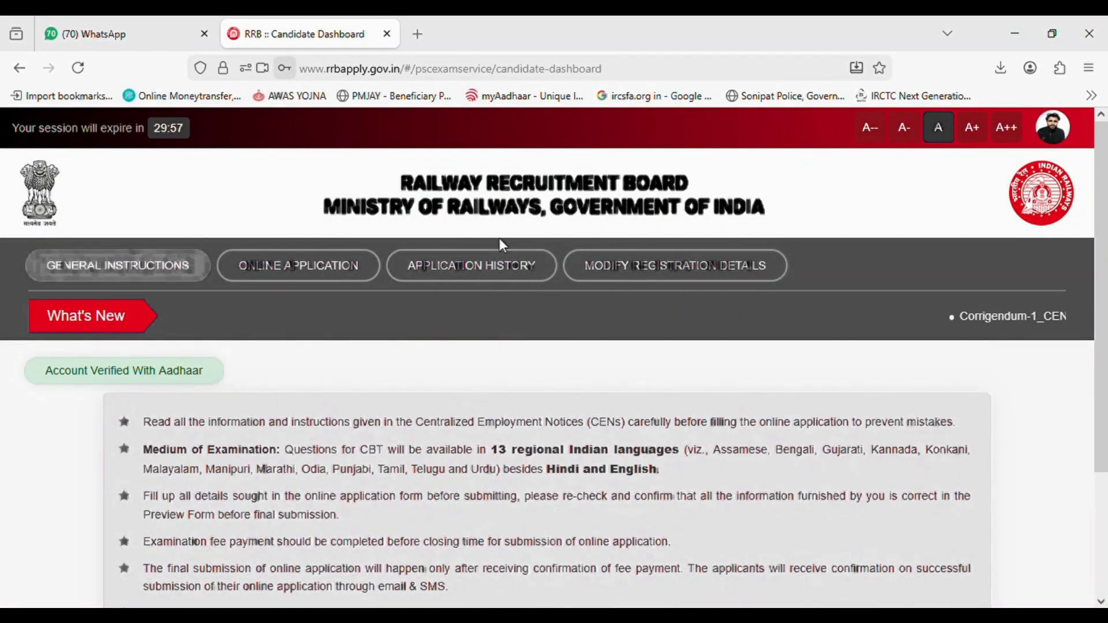
Open Application History to check the Level 1 application's Payment Completed status
left_click(483, 272)
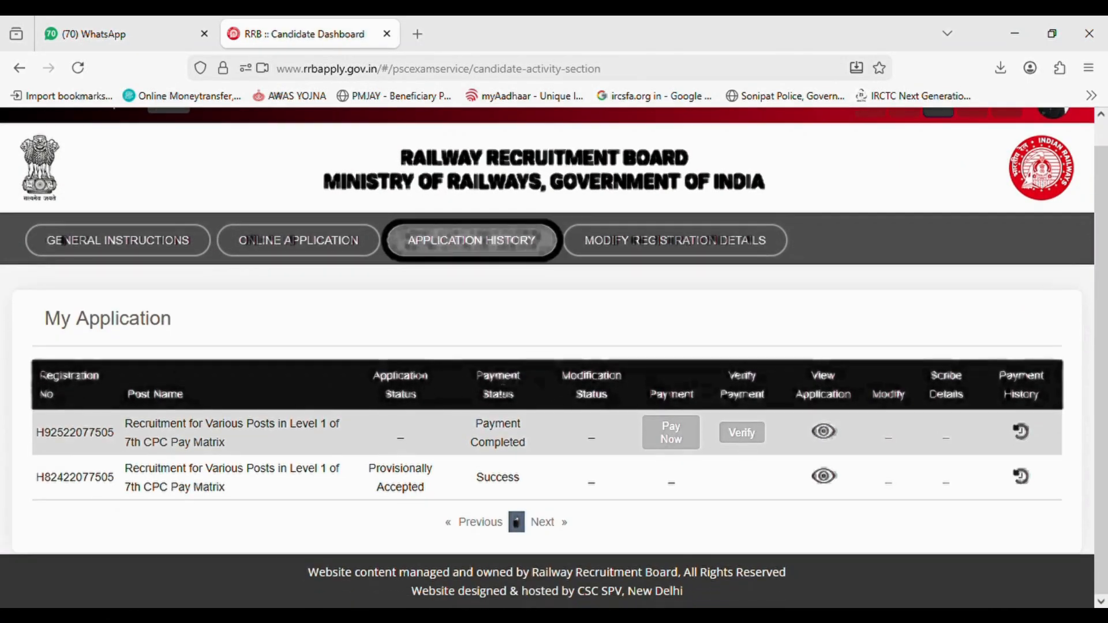